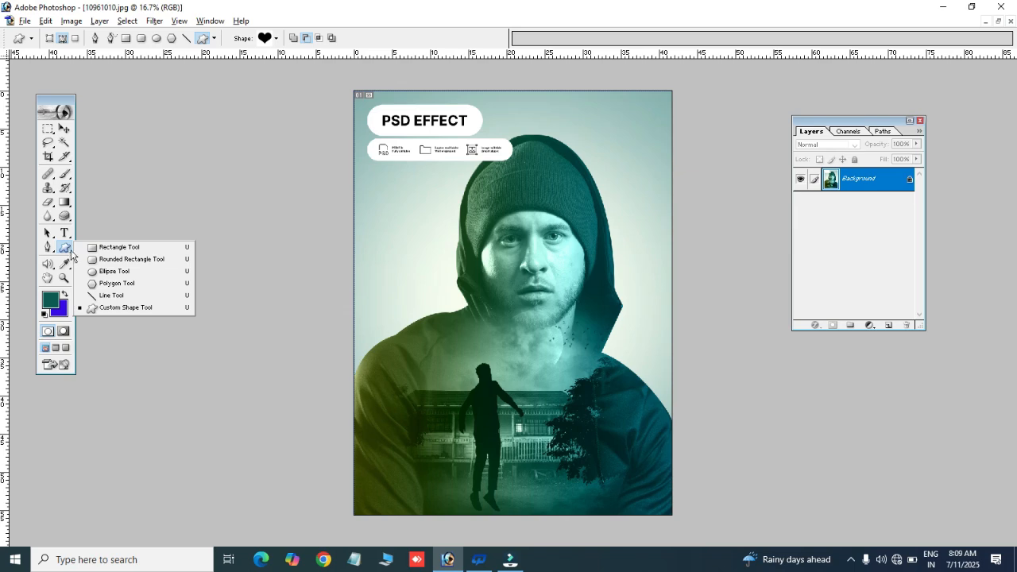
left_click(57, 102)
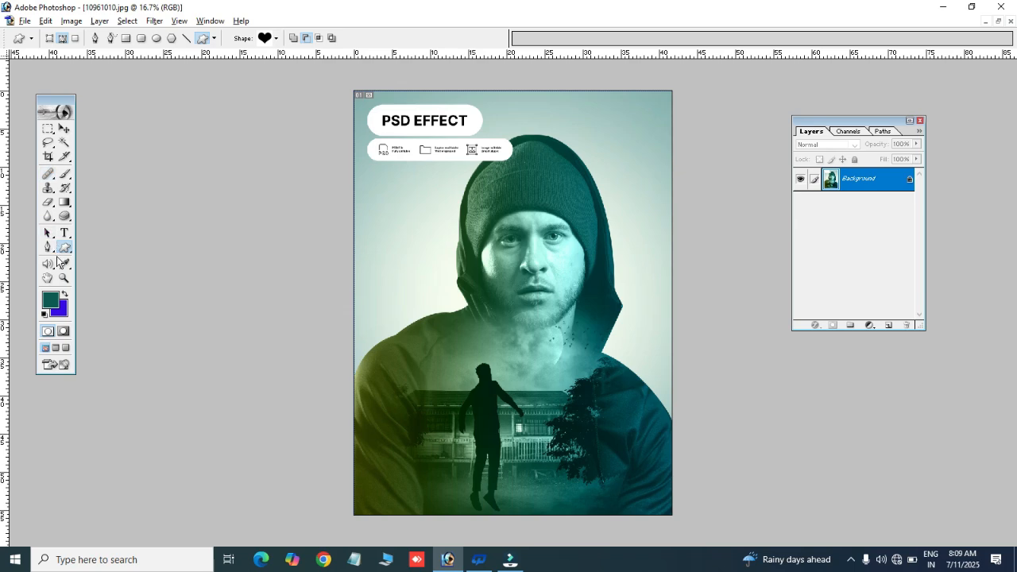
left_click(51, 269)
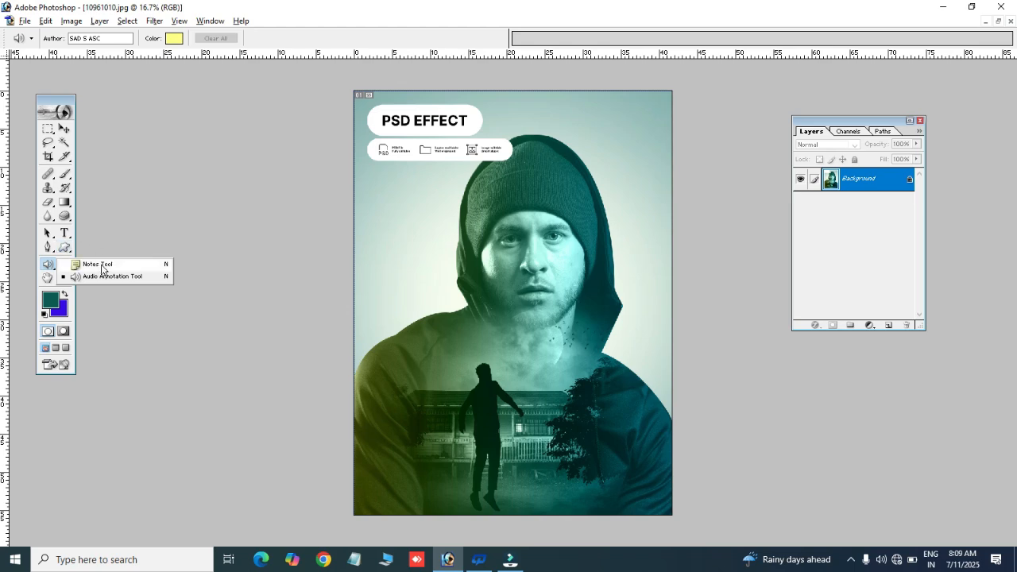
left_click(245, 154)
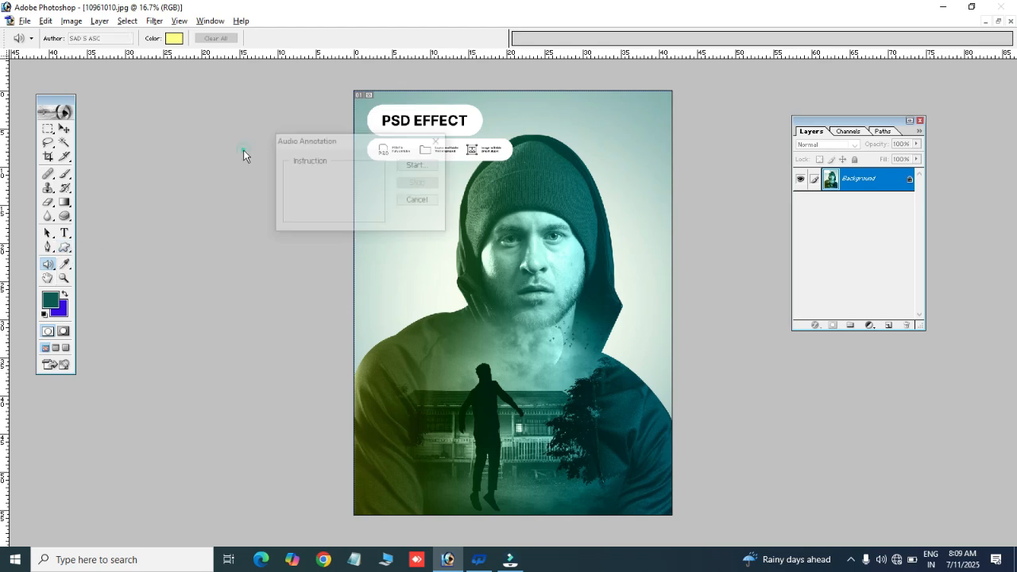
left_click(438, 144)
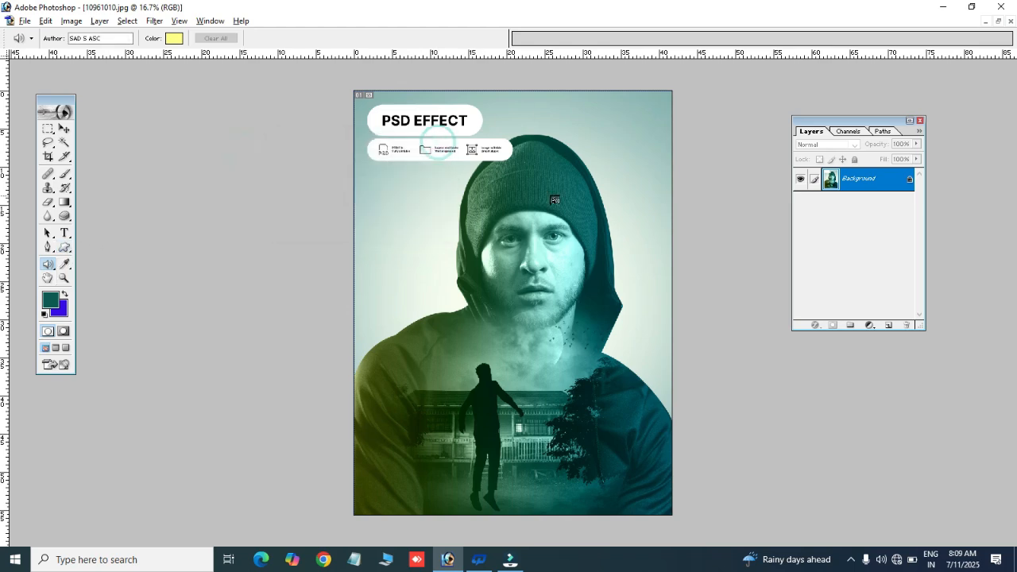
Step: Convert the locked Background into a regular layer named Layer 0
double_click(869, 179)
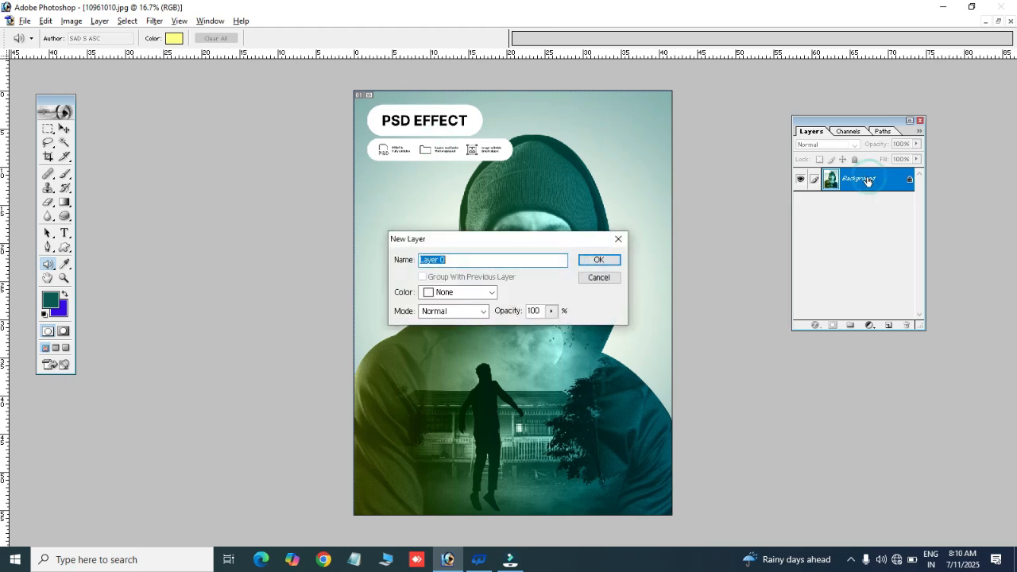
left_click(600, 260)
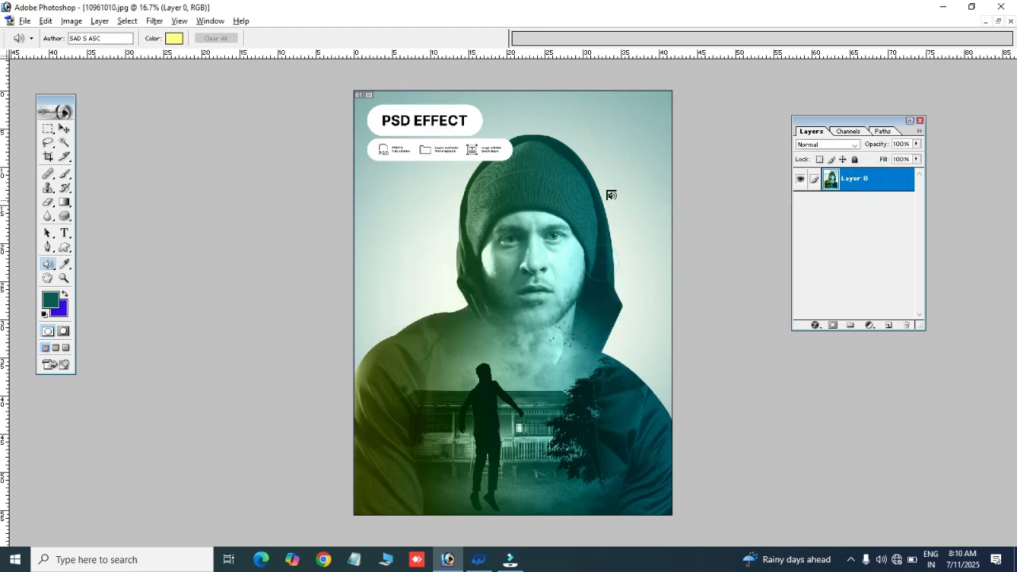
Step: Add a note reading "ths is best photo" at the photo's upper-left edge and another reading "jkjsjs js" to the right of the hood
key("ctrl+plus")
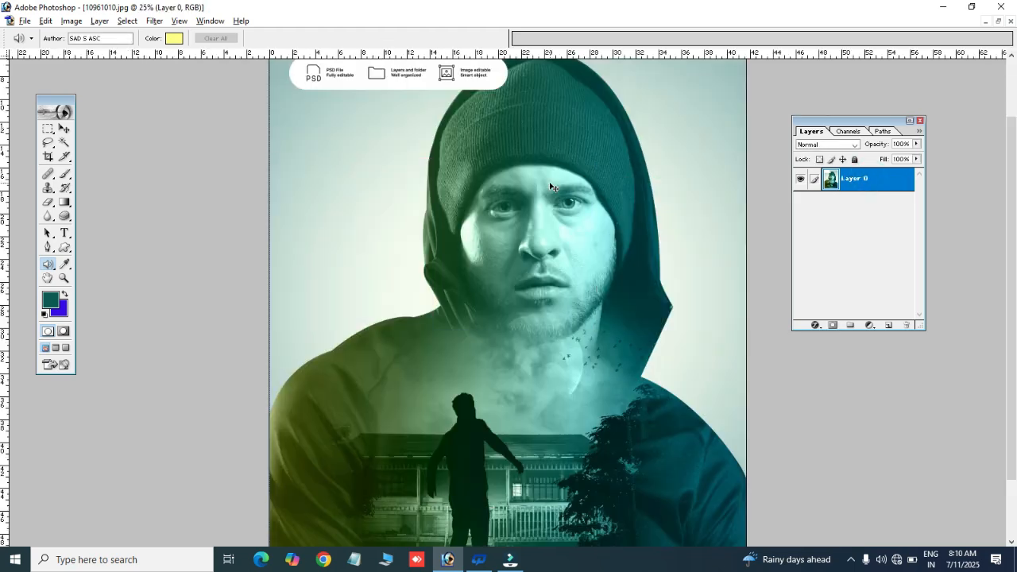
right_click(50, 268)
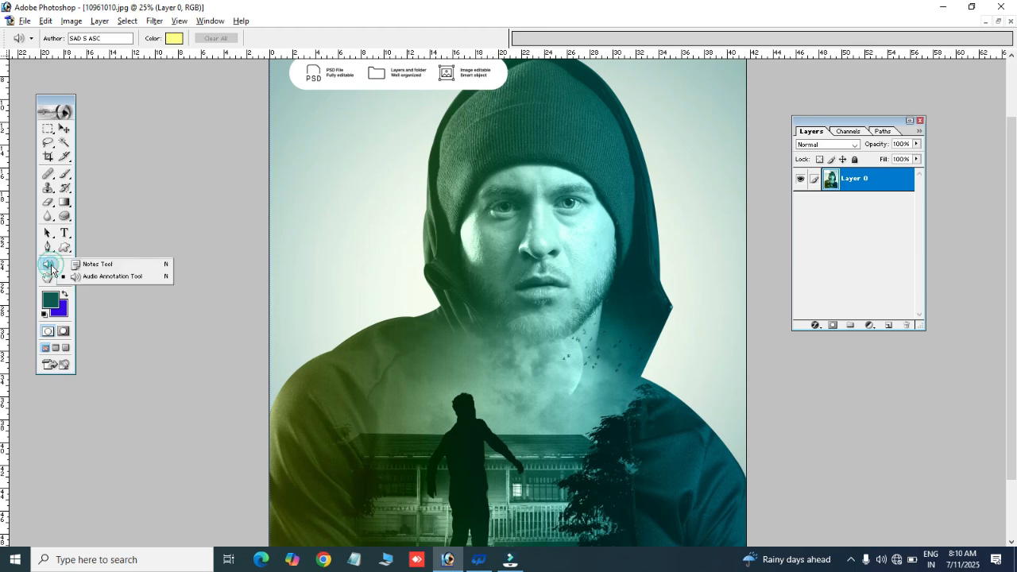
left_click(92, 266)
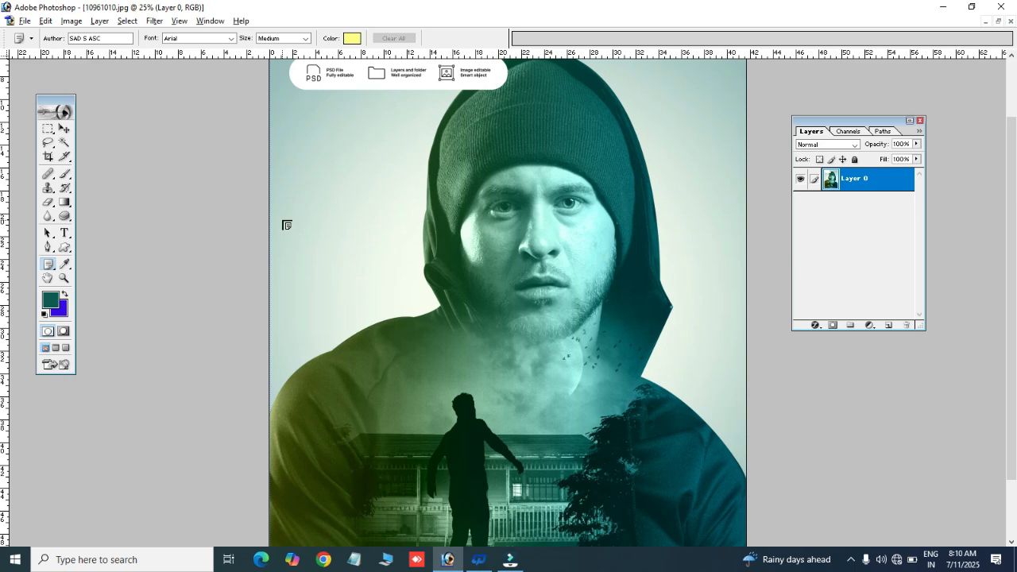
right_click(50, 269)
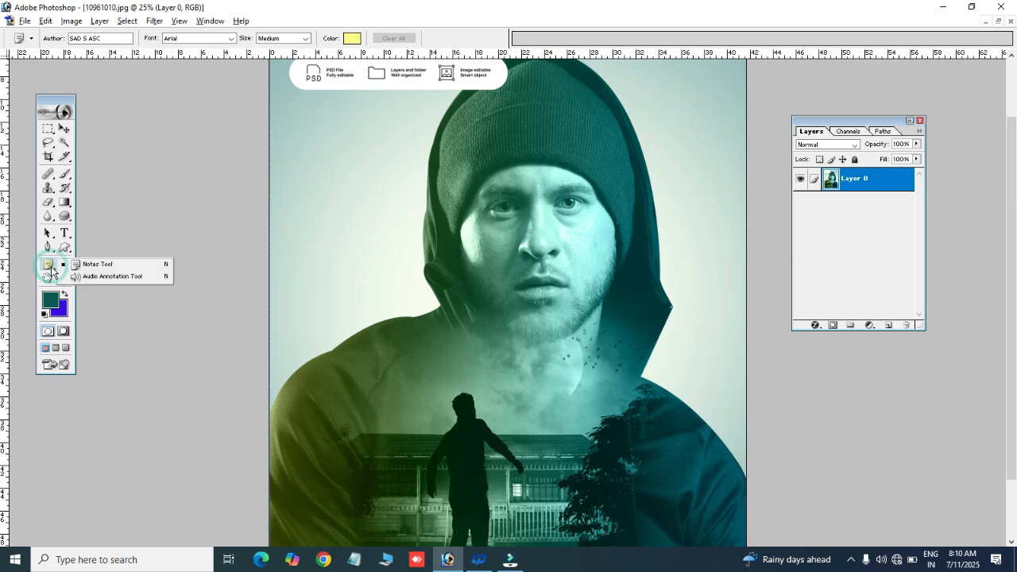
left_click(100, 264)
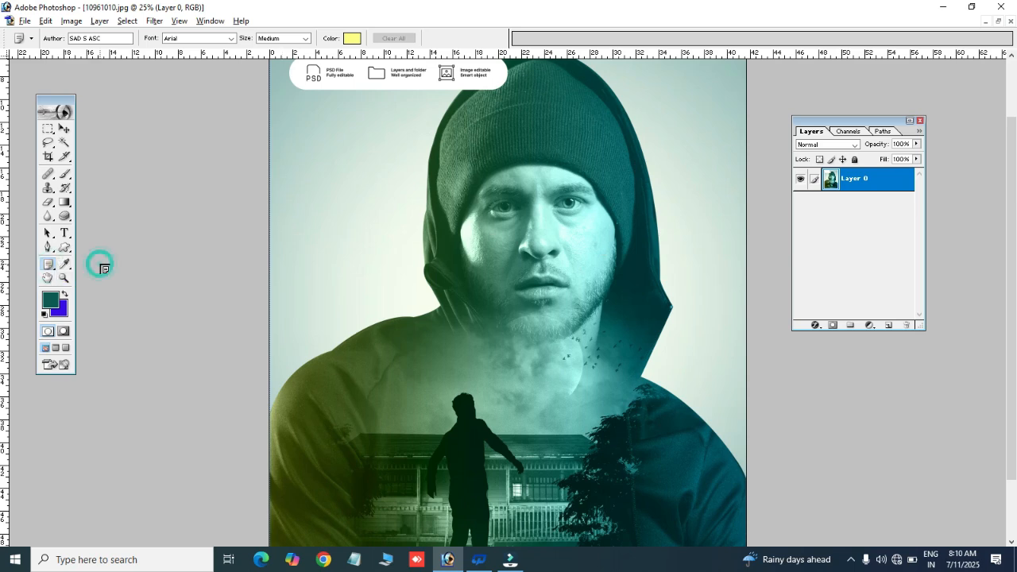
left_click(273, 128)
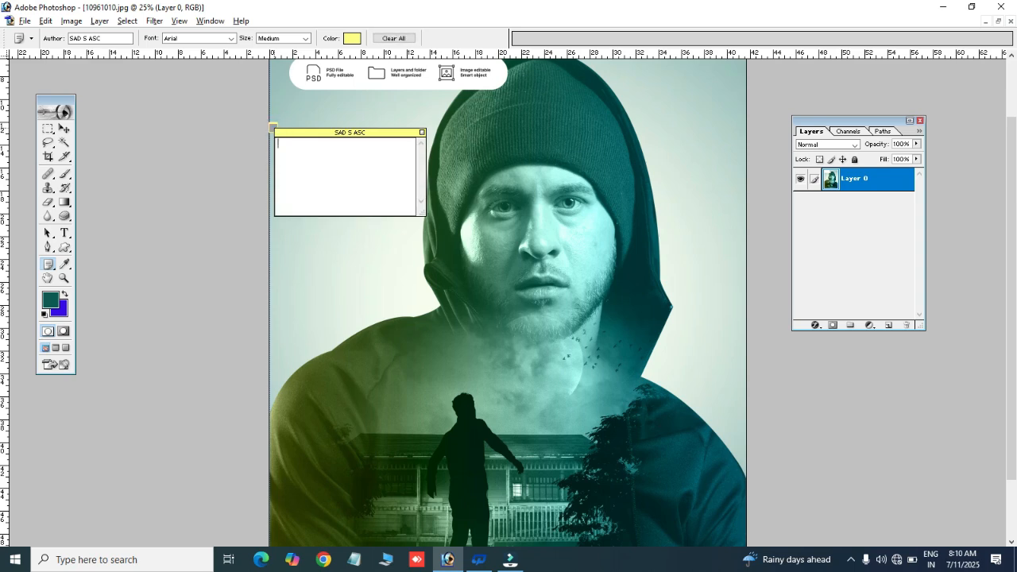
type("this is best photo")
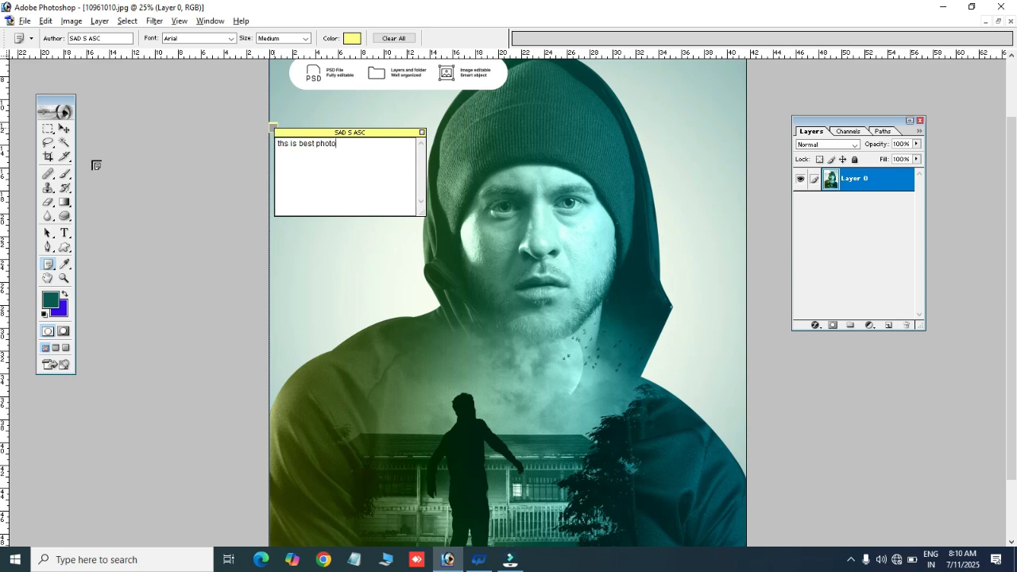
left_click(666, 134)
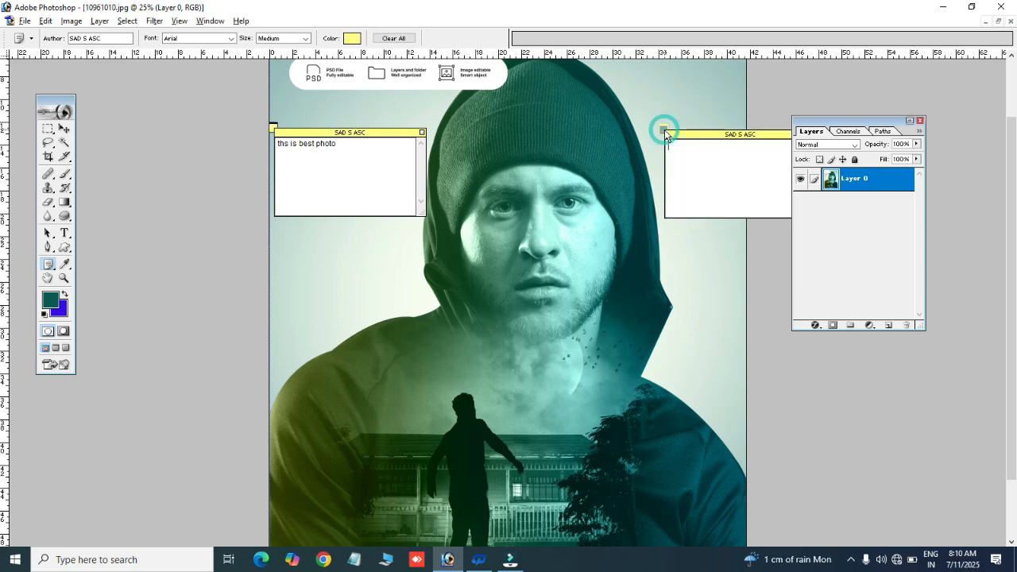
type("jkjsjs js")
Step: Delete both text notes from the photo, one at a time
right_click(275, 131)
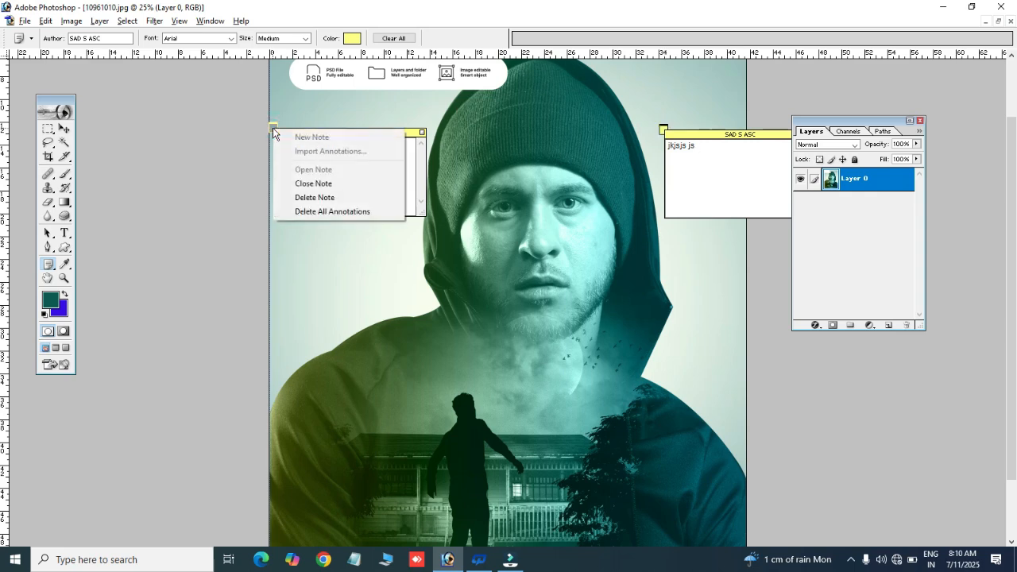
left_click(332, 197)
left_click(485, 216)
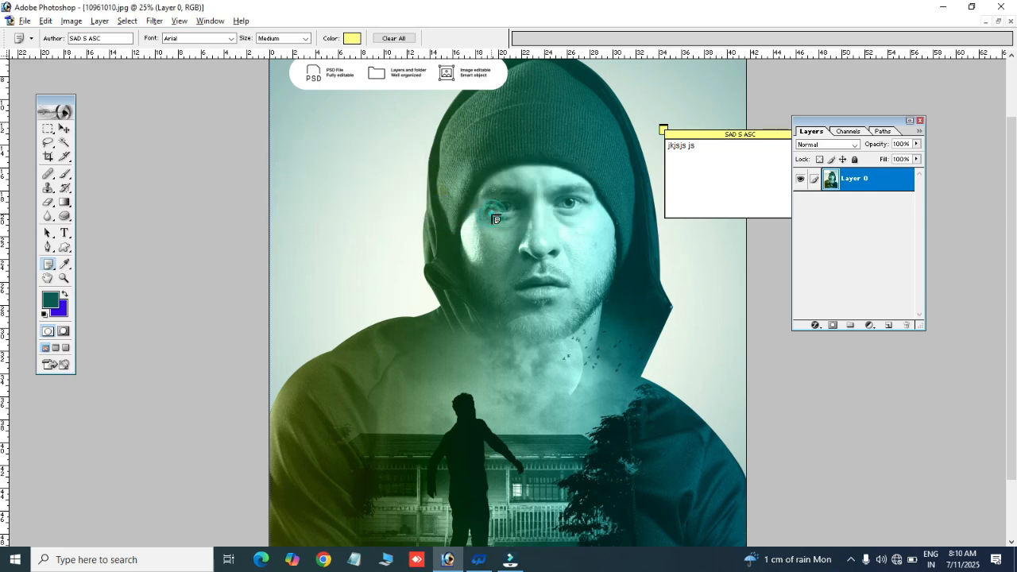
right_click(664, 130)
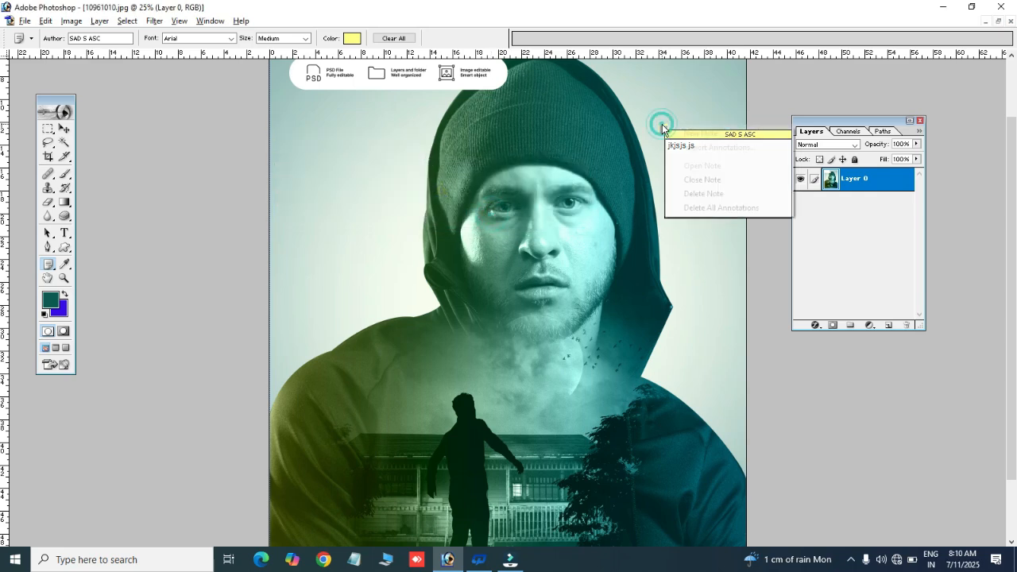
left_click(703, 193)
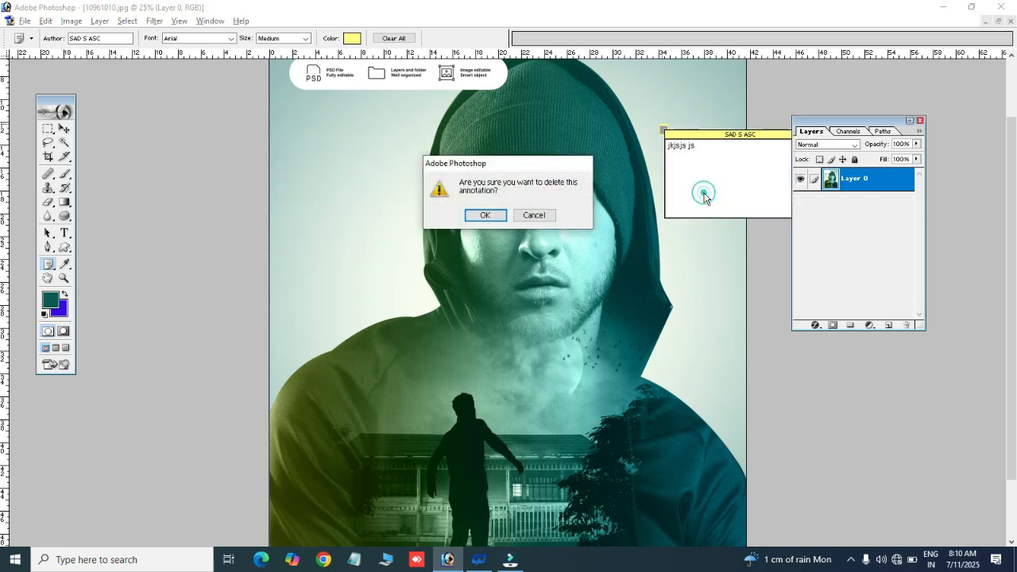
left_click(493, 216)
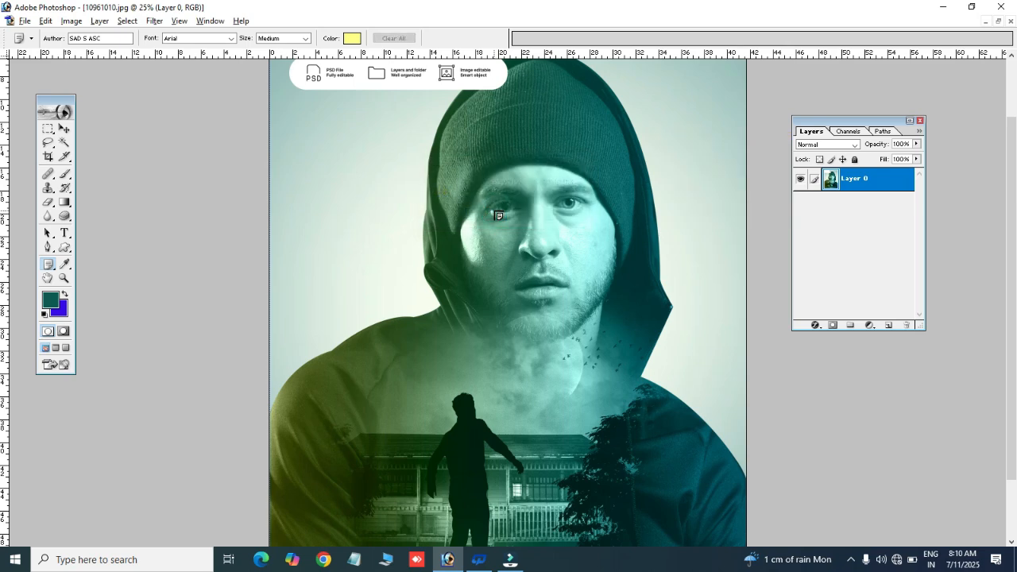
left_click(50, 268)
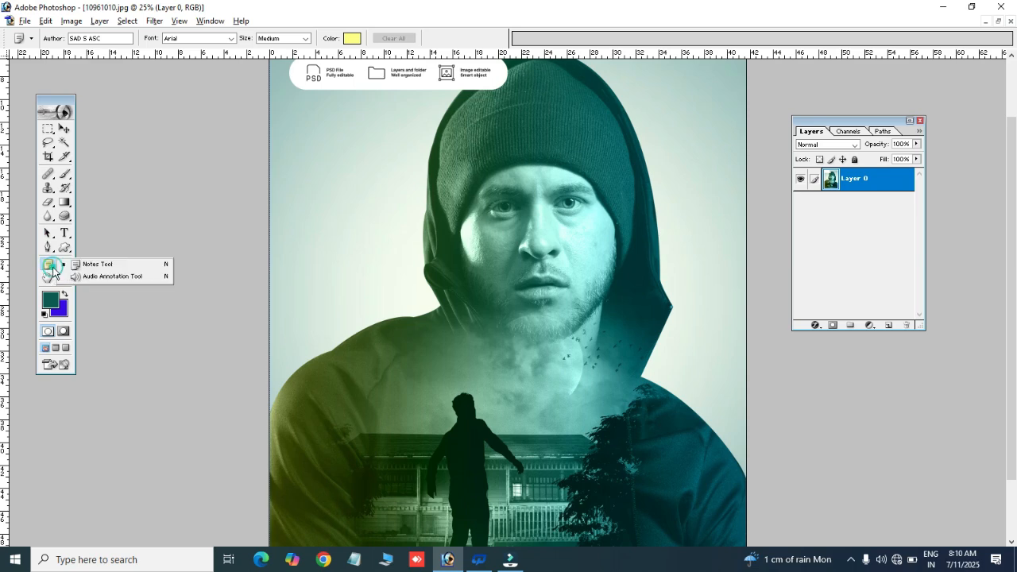
left_click(96, 278)
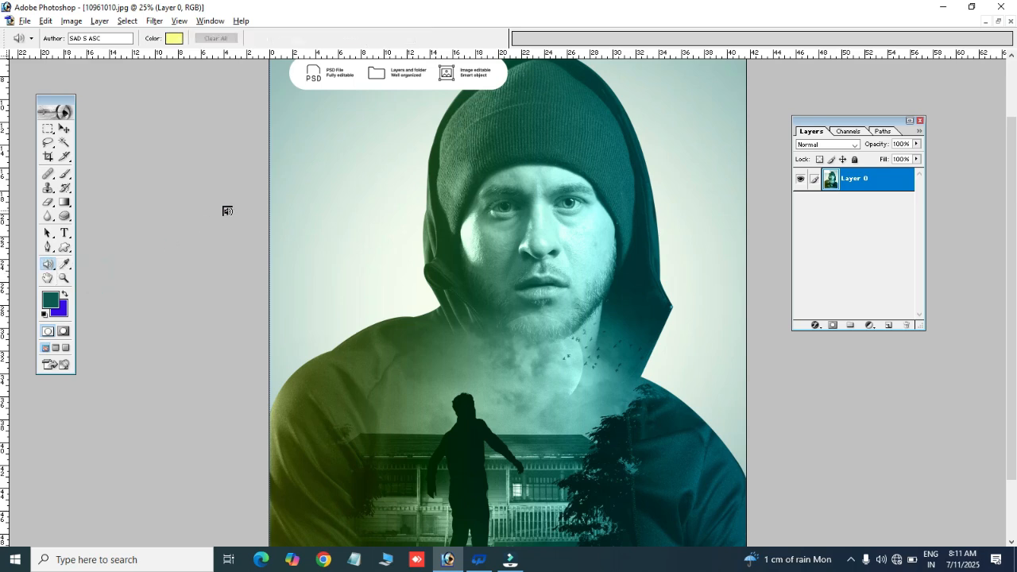
left_click(281, 170)
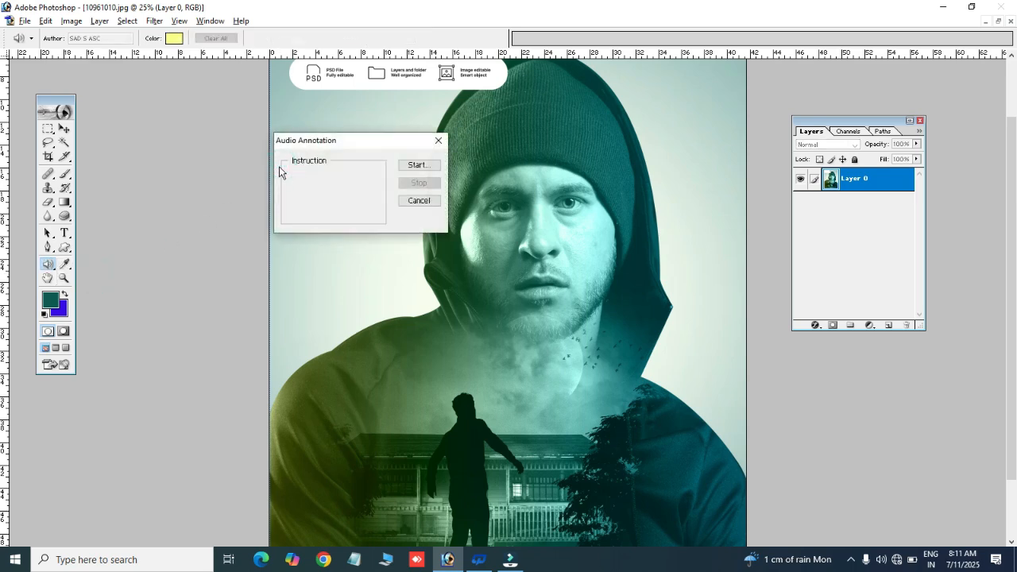
left_click(415, 166)
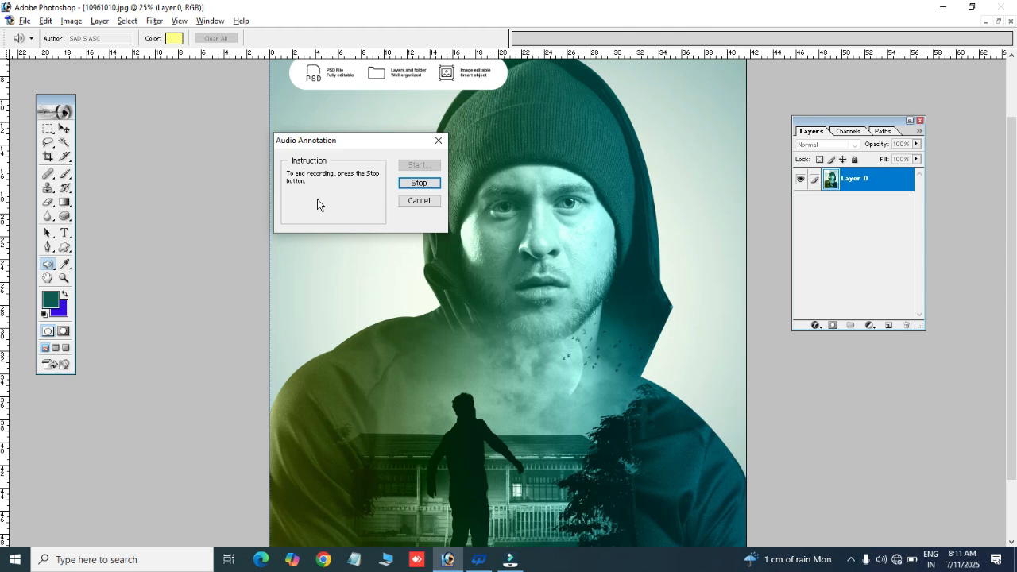
left_click(298, 185)
left_click(438, 140)
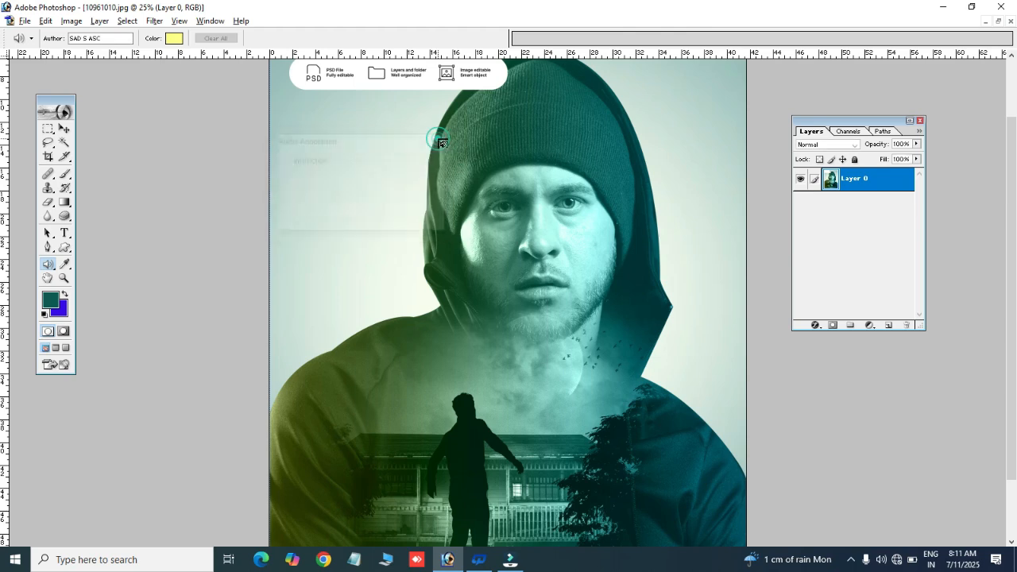
Step: Record an audio annotation on the light background in the photo's upper-left area, to the left of the hood
left_click(49, 267)
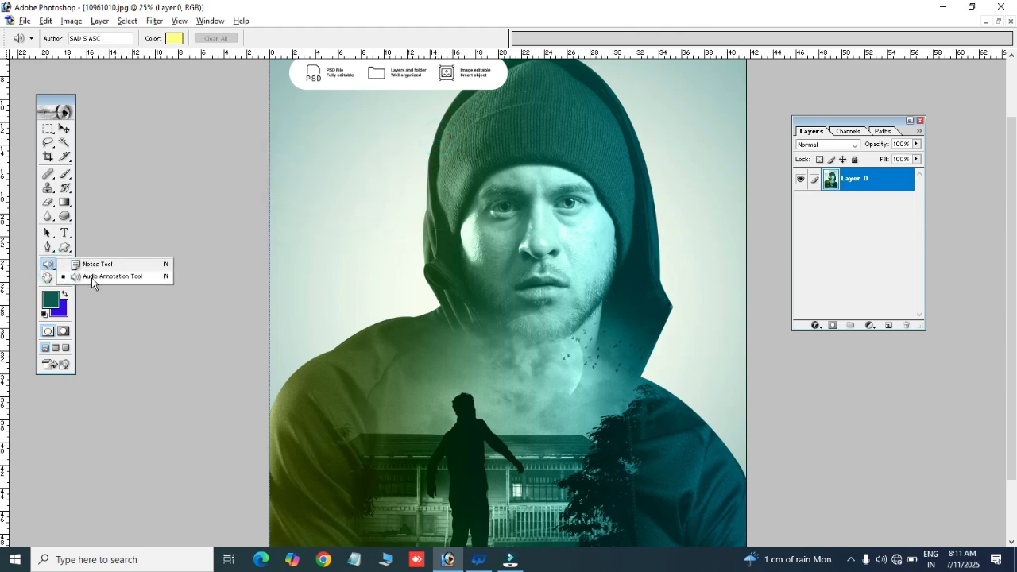
left_click(103, 277)
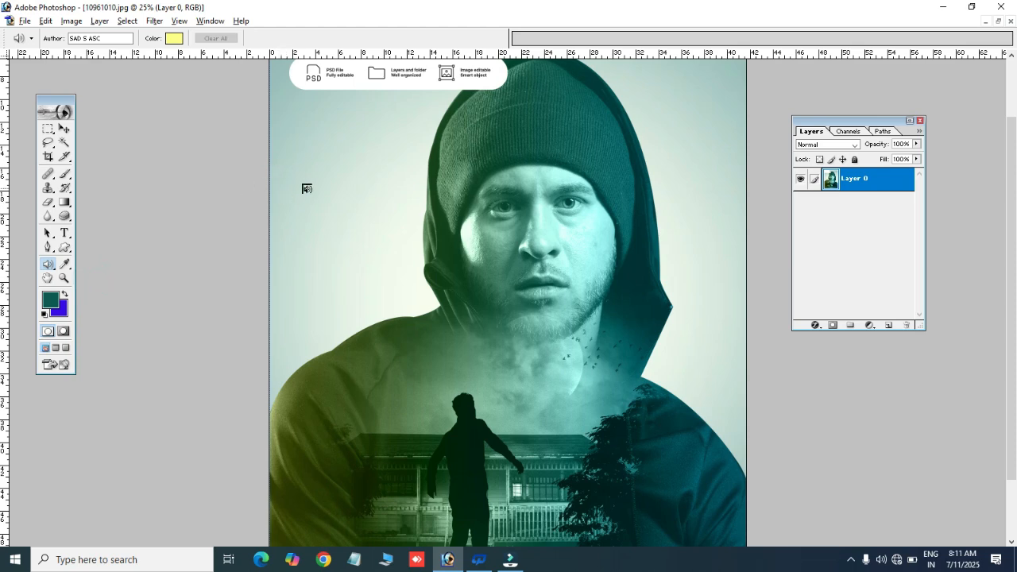
left_click(299, 154)
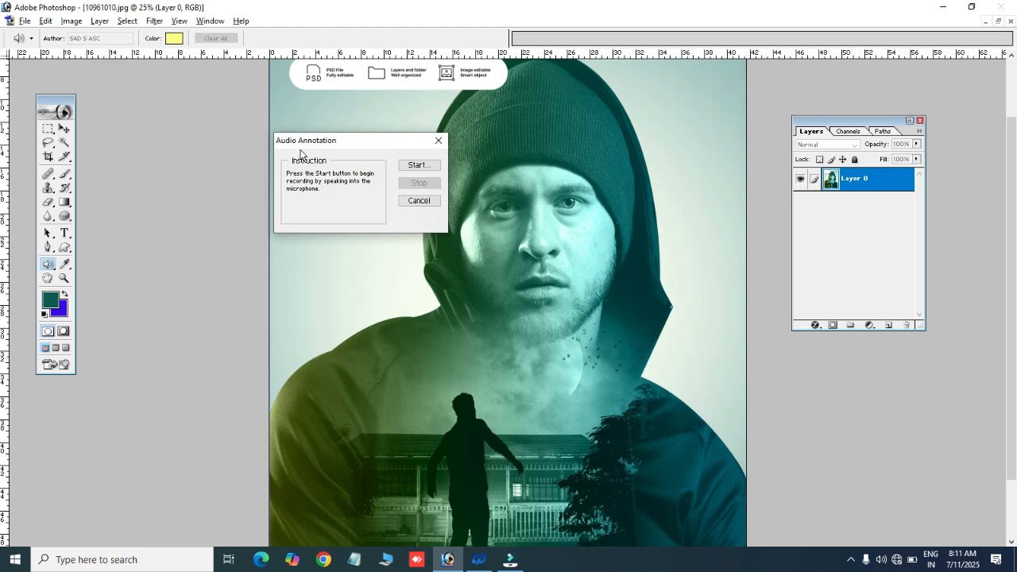
left_click(421, 166)
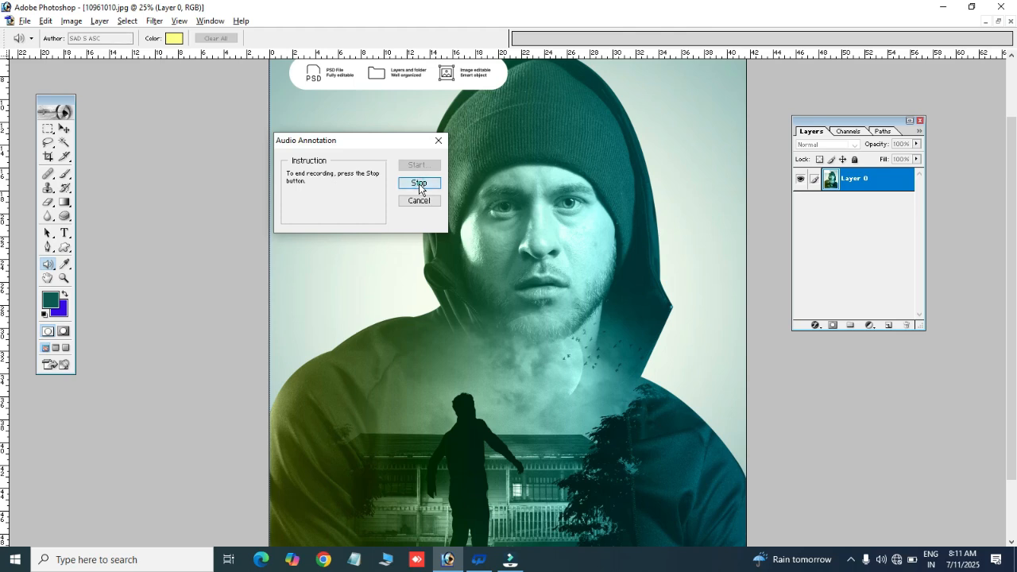
left_click(419, 182)
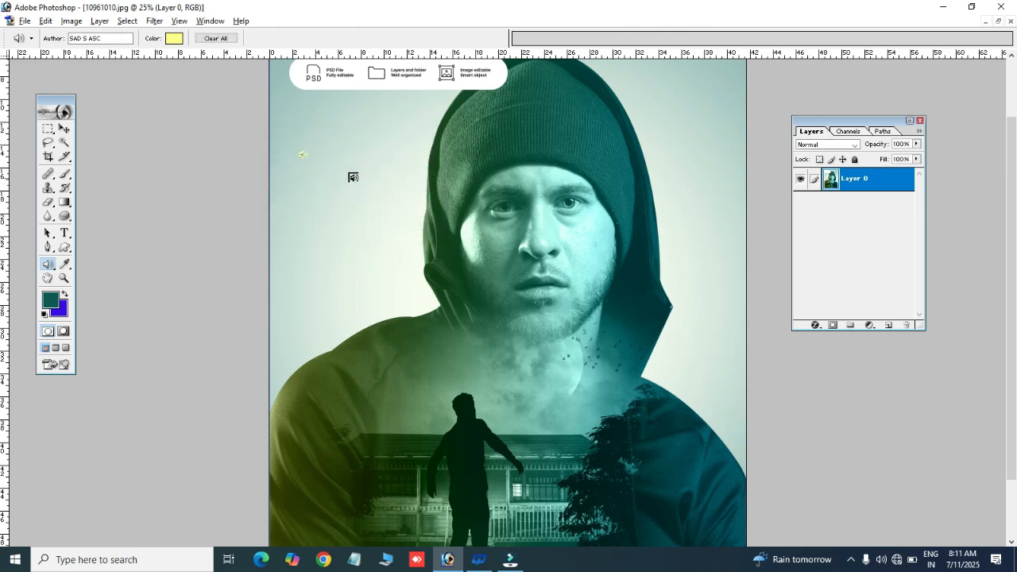
Step: Delete the audio annotation from the light background beside the hood
left_click(303, 153)
right_click(301, 155)
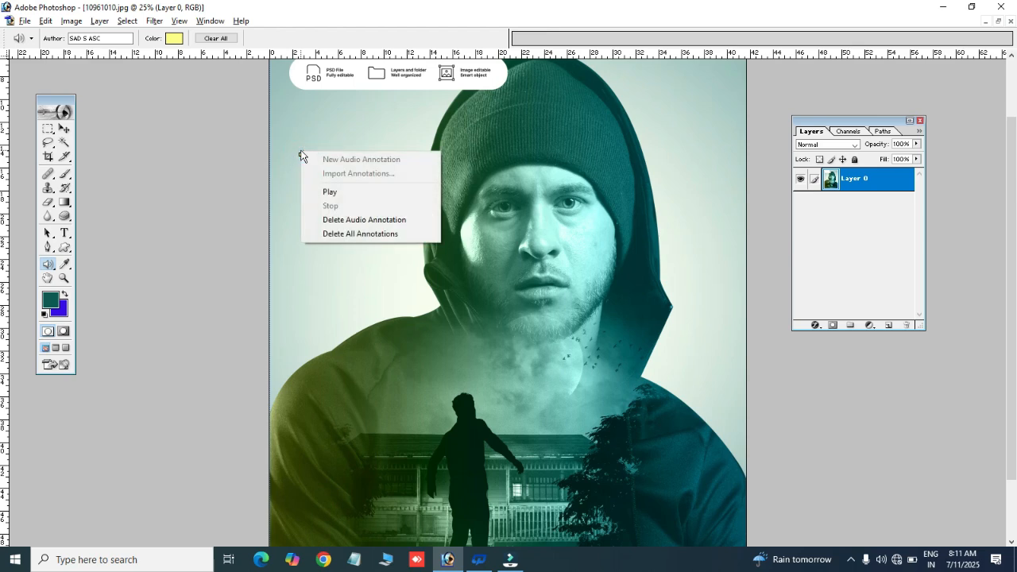
left_click(402, 222)
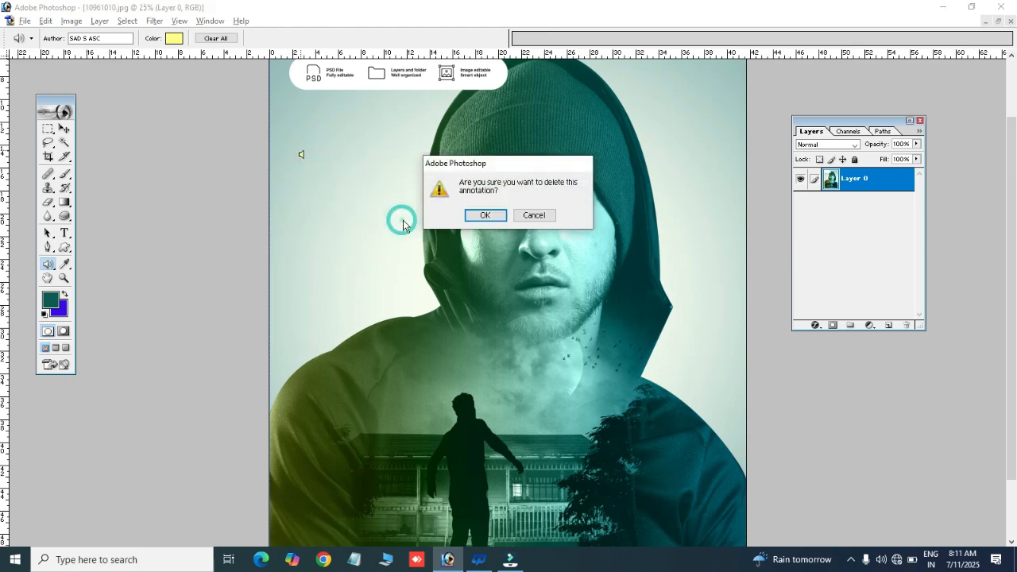
left_click(485, 215)
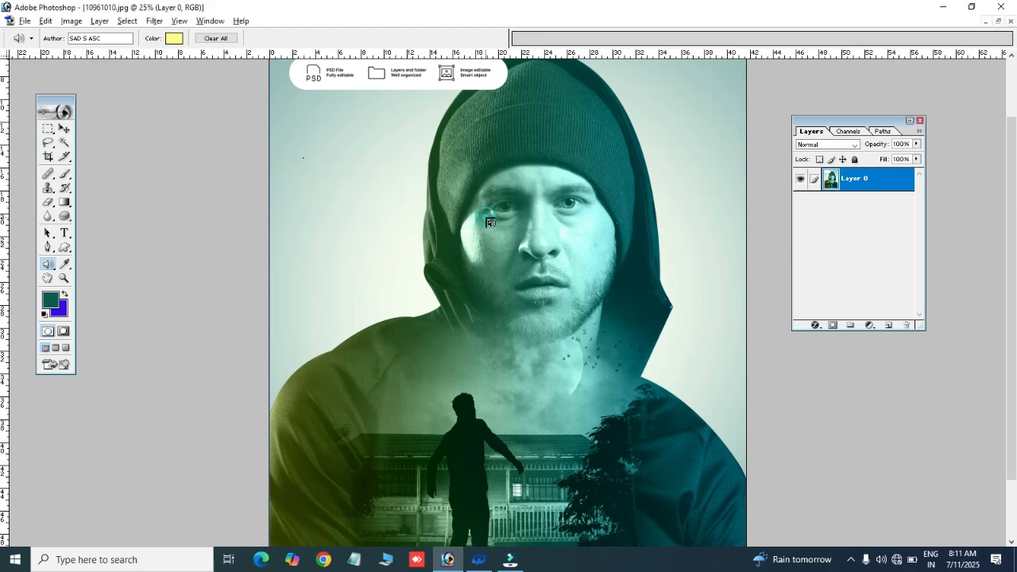
Step: Sample the foreground colour from the man's brightly lit cheek with the Eyedropper and inspect it in the Color Picker
left_click(70, 270)
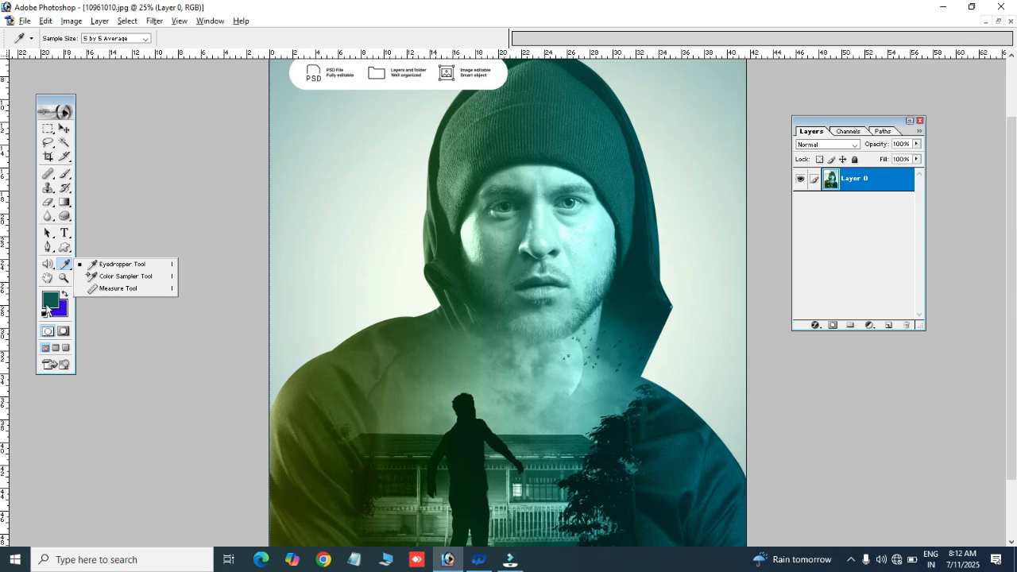
left_click(593, 225)
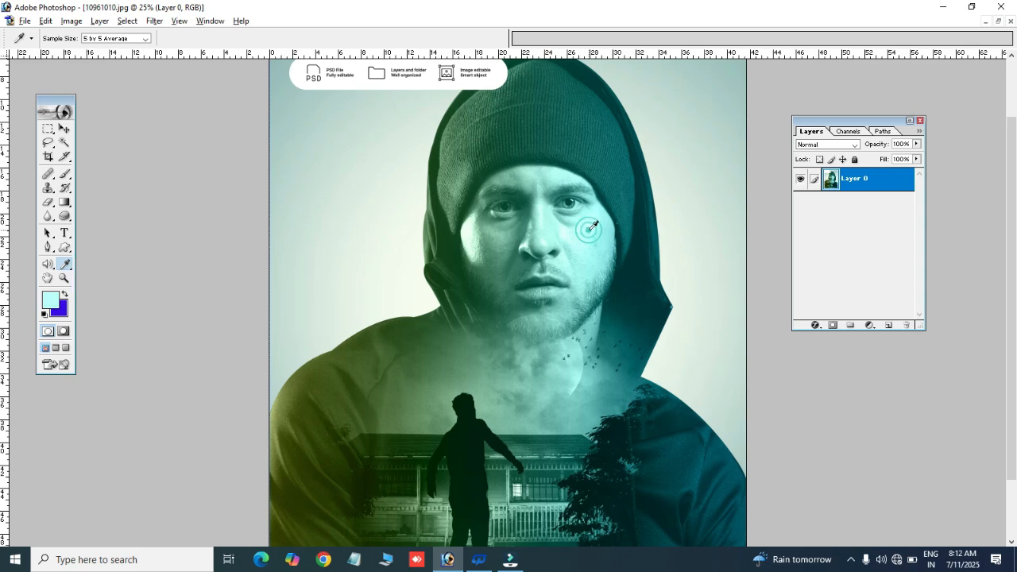
left_click(51, 301)
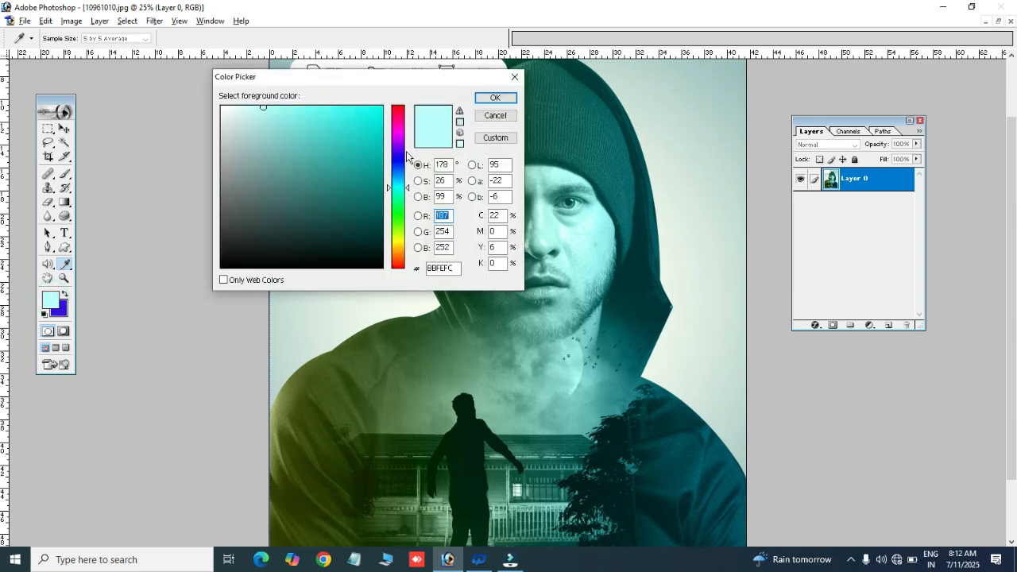
mouse_move(392, 184)
left_mouse_down()
mouse_move(395, 138)
mouse_move(400, 192)
left_mouse_up()
left_click(515, 76)
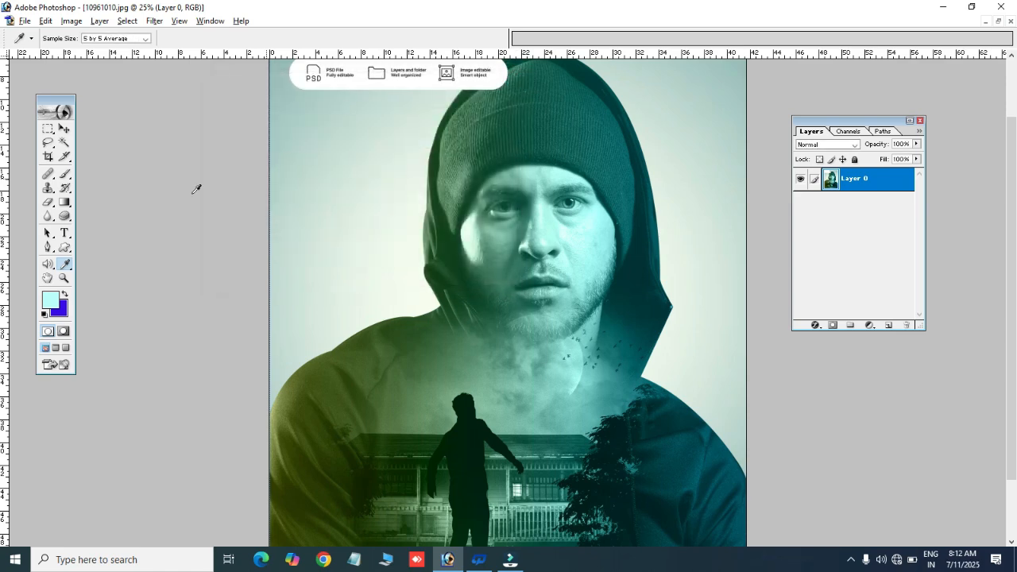
Step: Resample the foreground colour from the dark silhouette of the standing figure with the Eyedropper
left_click(66, 268)
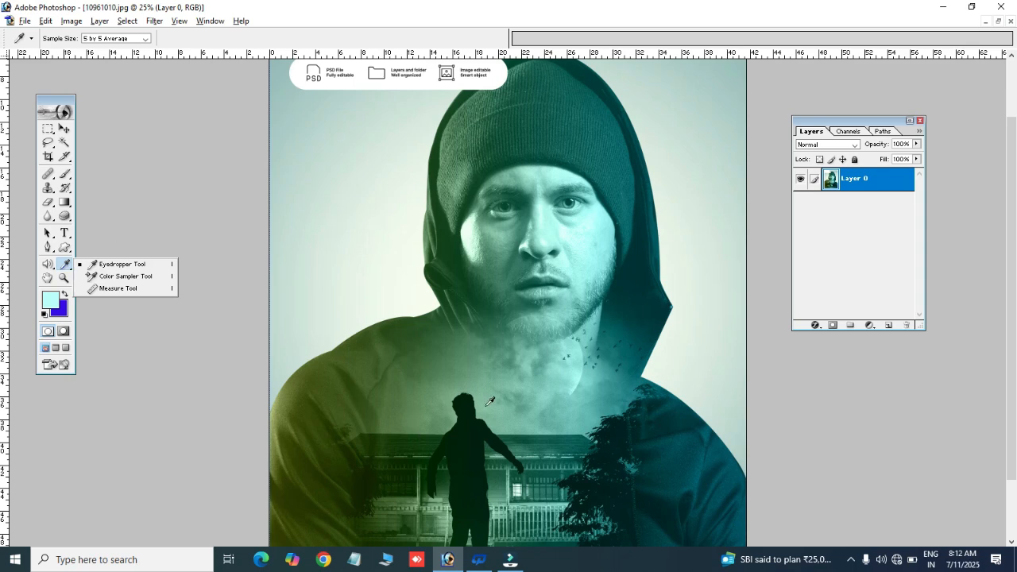
left_click(466, 438)
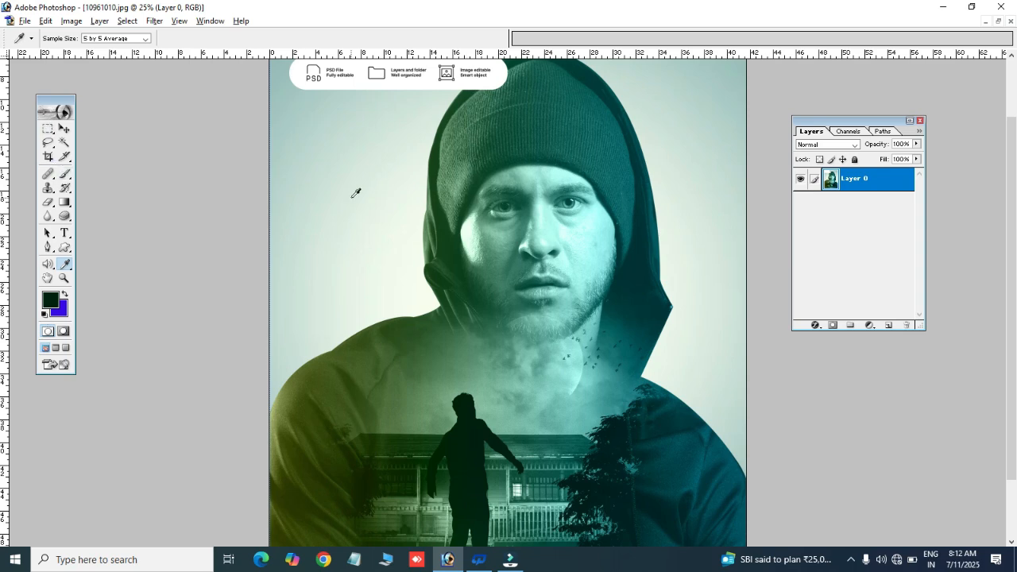
Step: Place a colour sampler on the right side of the beanie and move the Layers palette clear of the Info palette
right_click(68, 271)
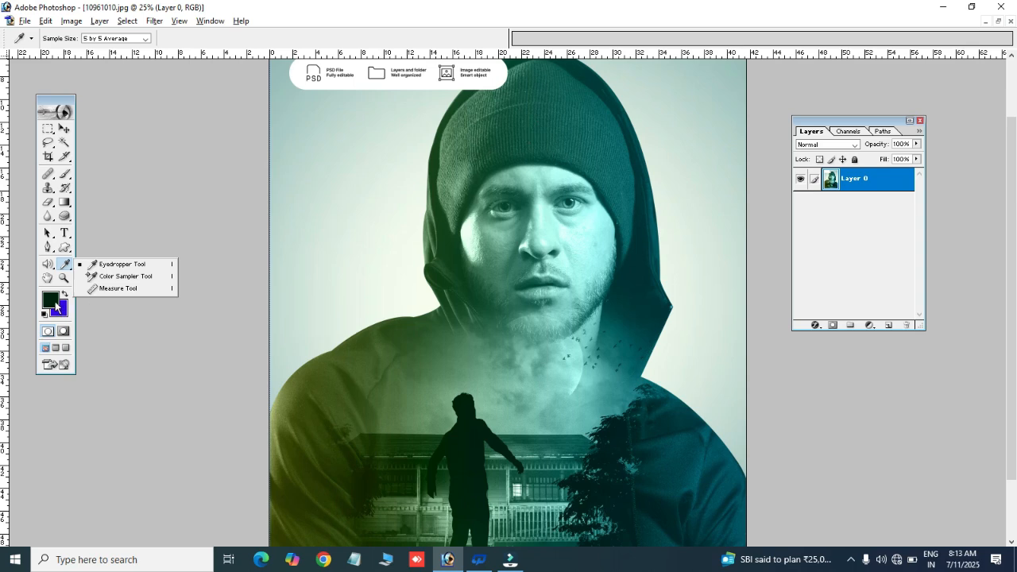
left_click(143, 277)
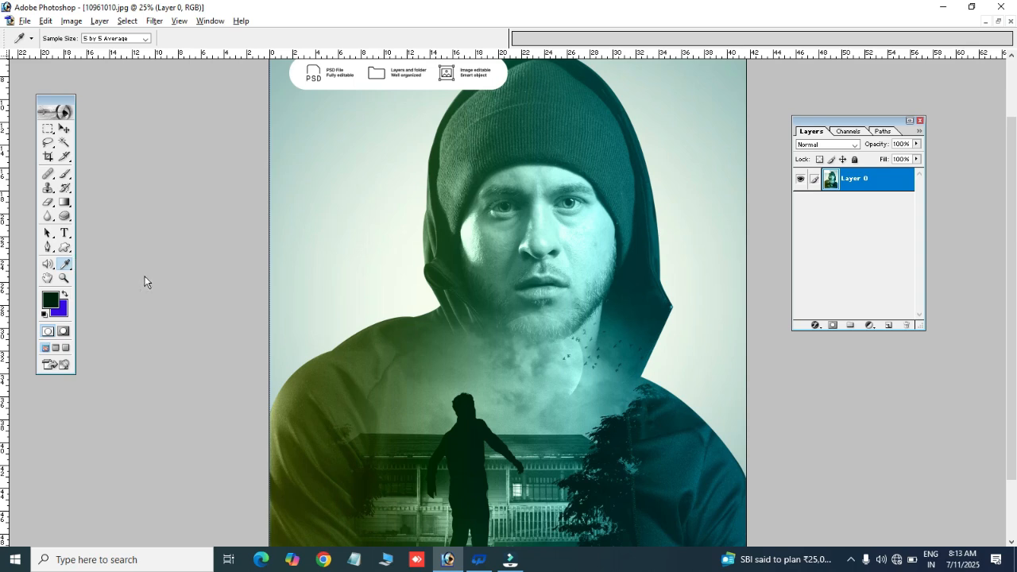
left_click(601, 130)
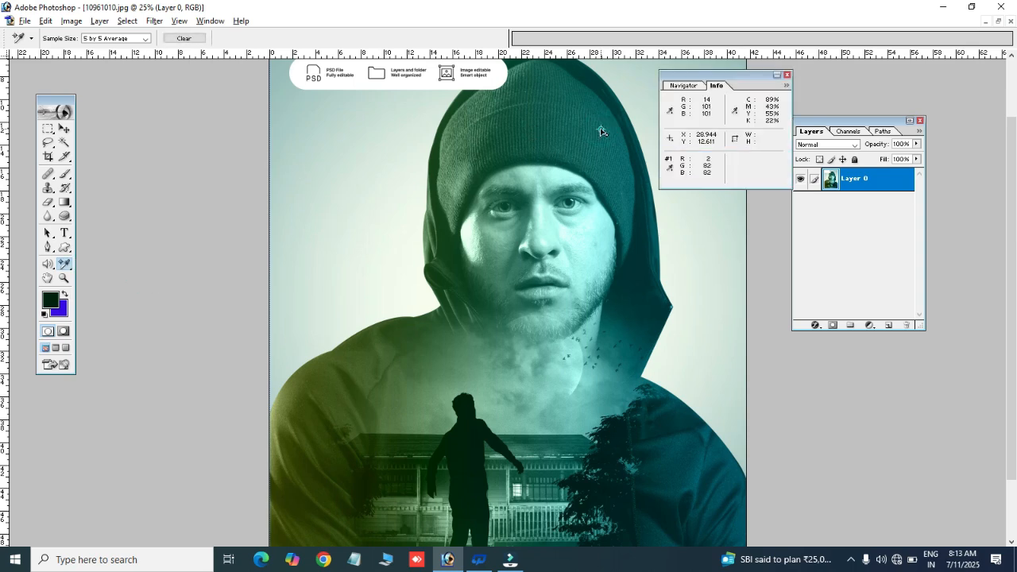
left_click(864, 123)
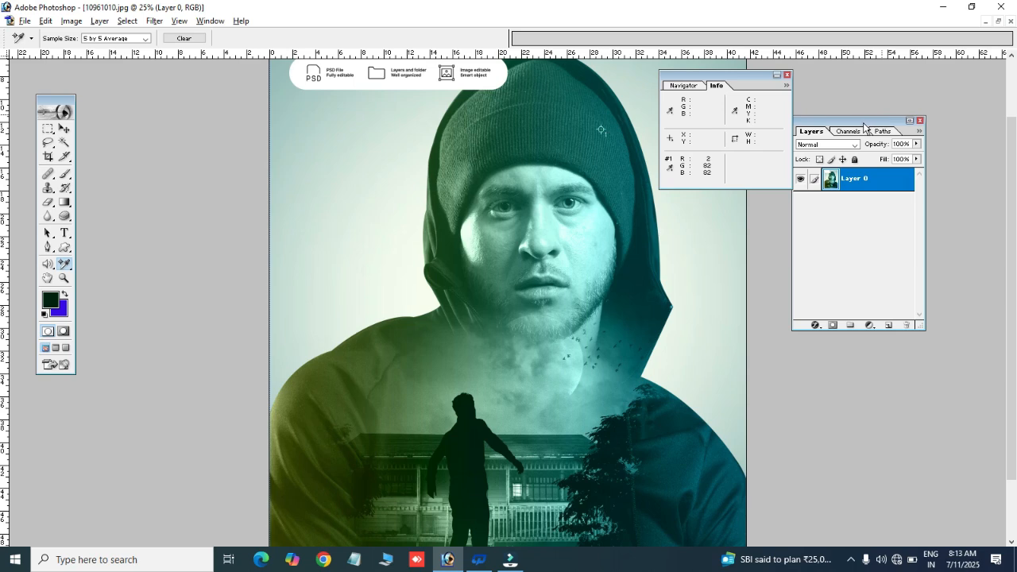
left_click_drag(938, 123, 940, 118)
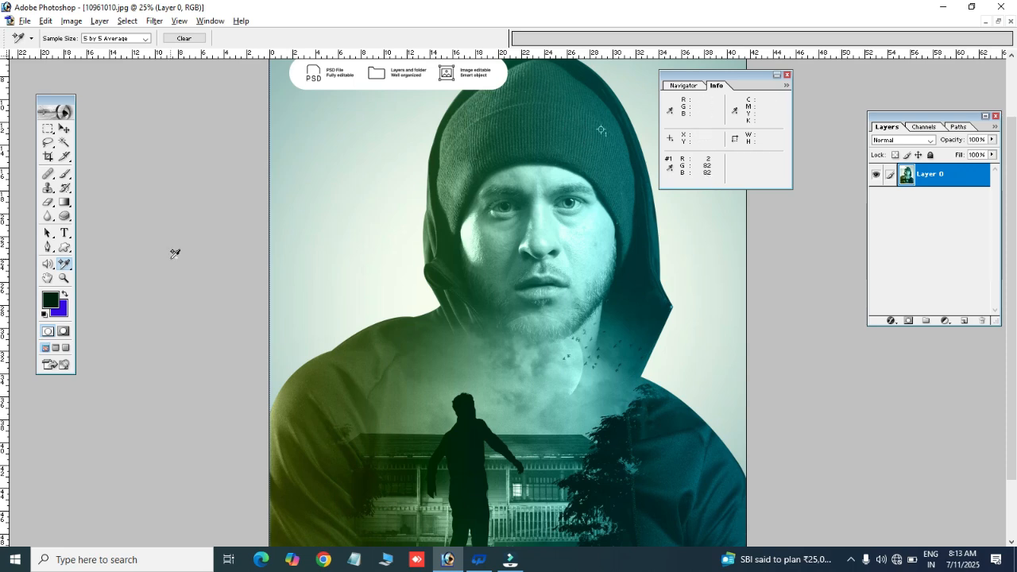
Step: Set the foreground colour to the beanie sampler's RGB values: R 2, G 82, B 82
left_click(51, 300)
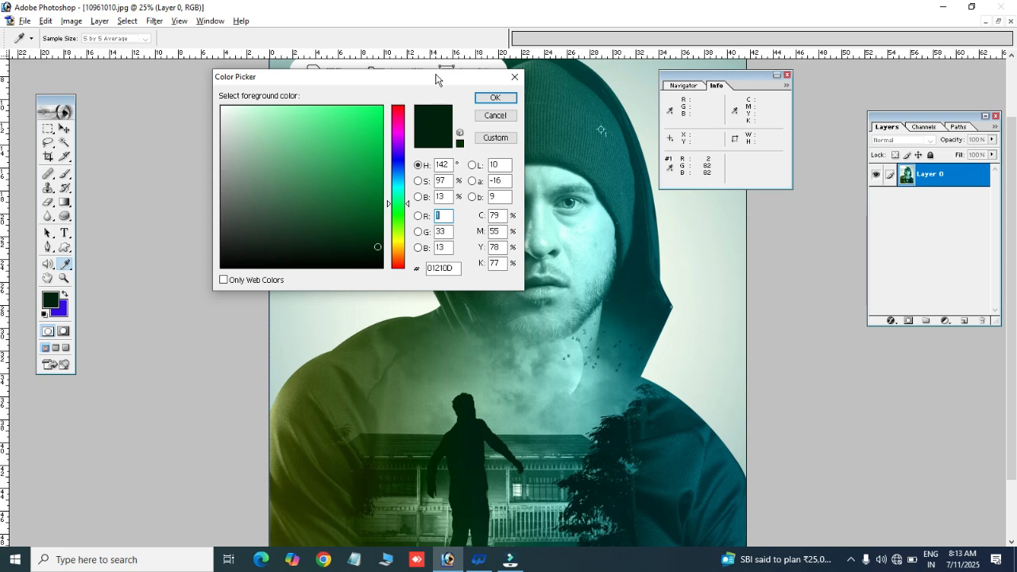
left_click_drag(436, 77, 564, 58)
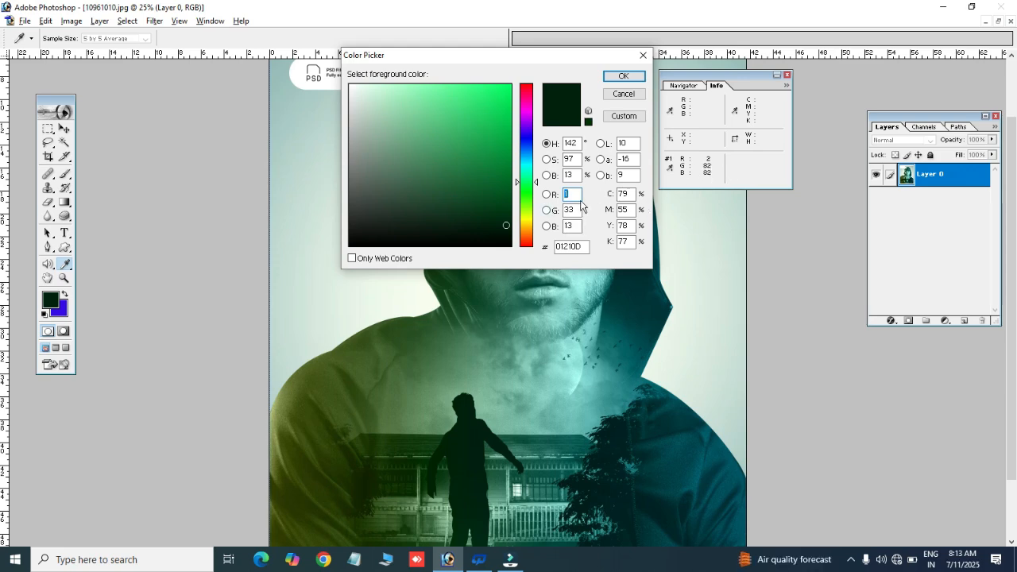
type("2")
left_click_drag(577, 211, 548, 217)
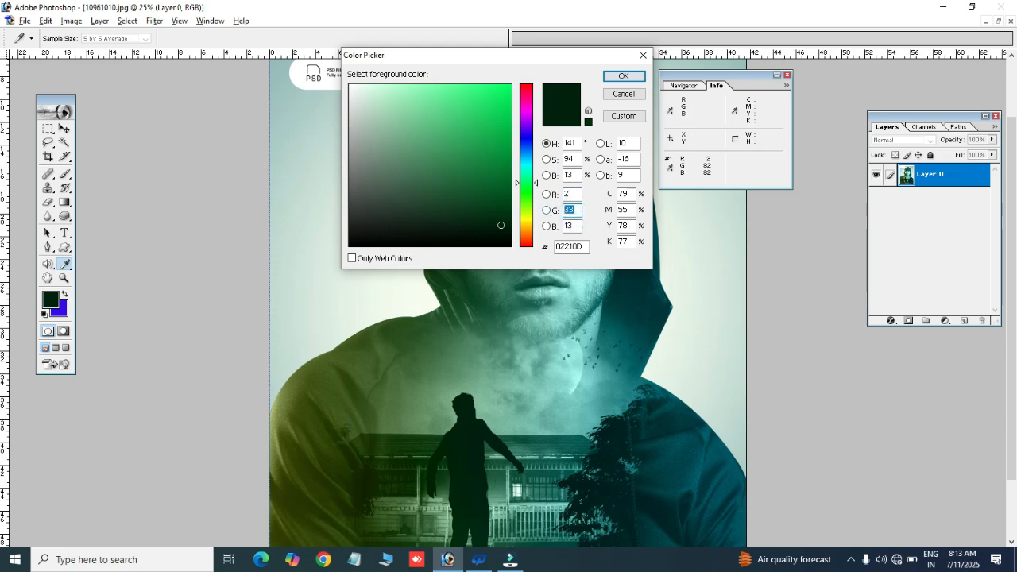
type("82")
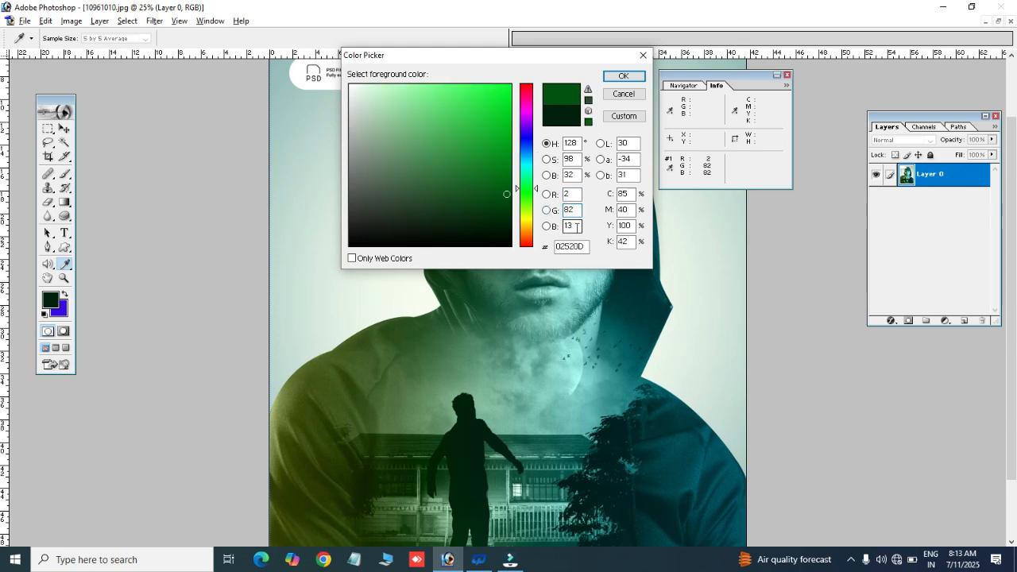
left_click_drag(575, 226, 477, 230)
type("82")
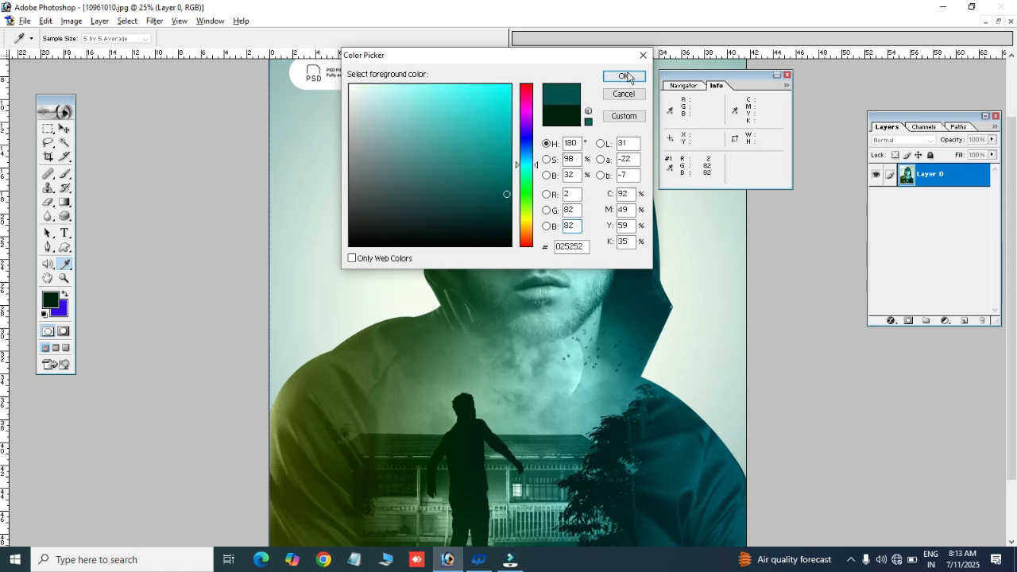
left_click_drag(560, 59, 448, 89)
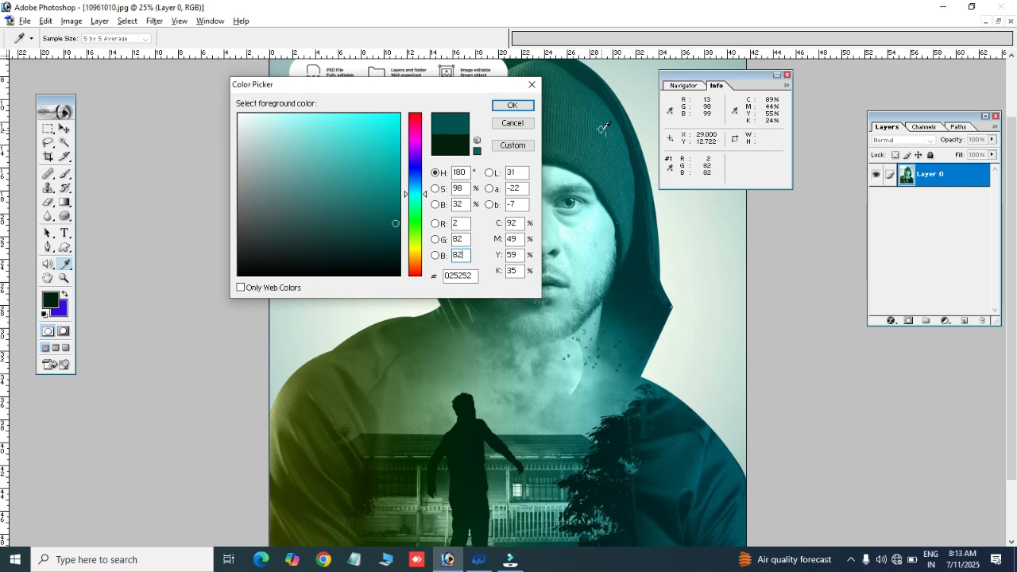
left_click(513, 105)
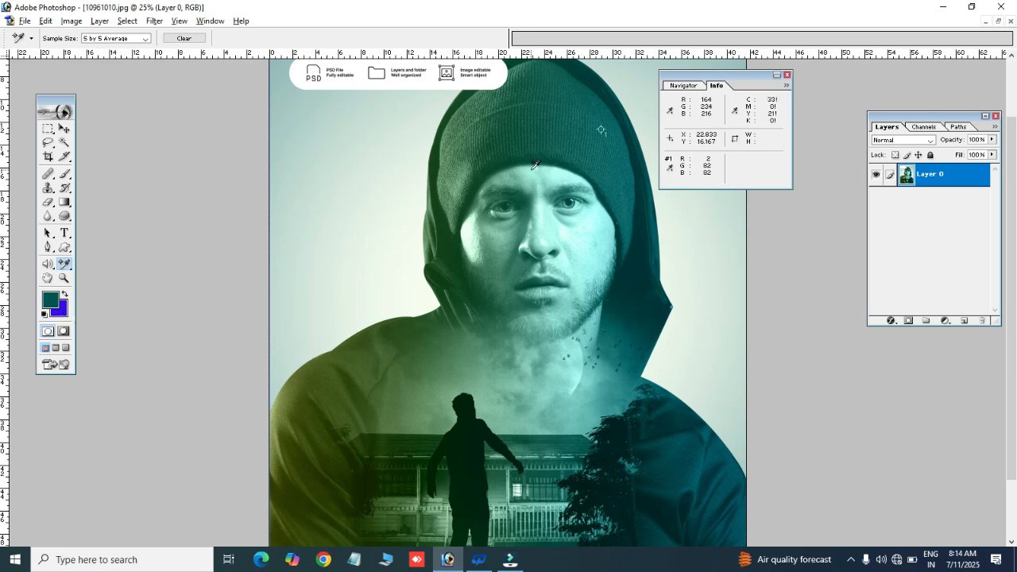
Step: Place three more colour samplers on the lit cheek, the standing silhouette's torso and the olive shoulder of the hoodie
left_click(594, 235)
left_click(595, 235)
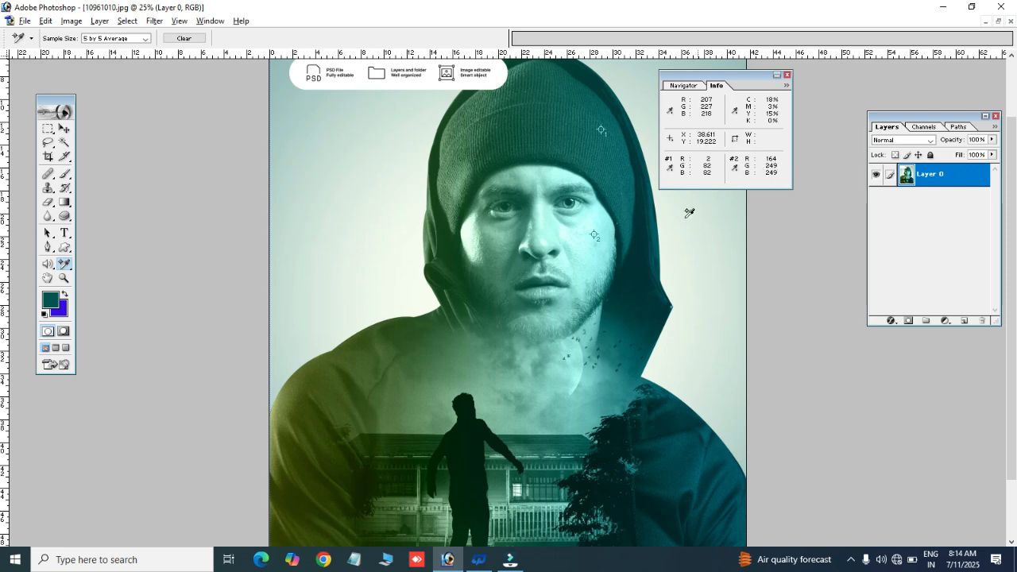
left_click(470, 462)
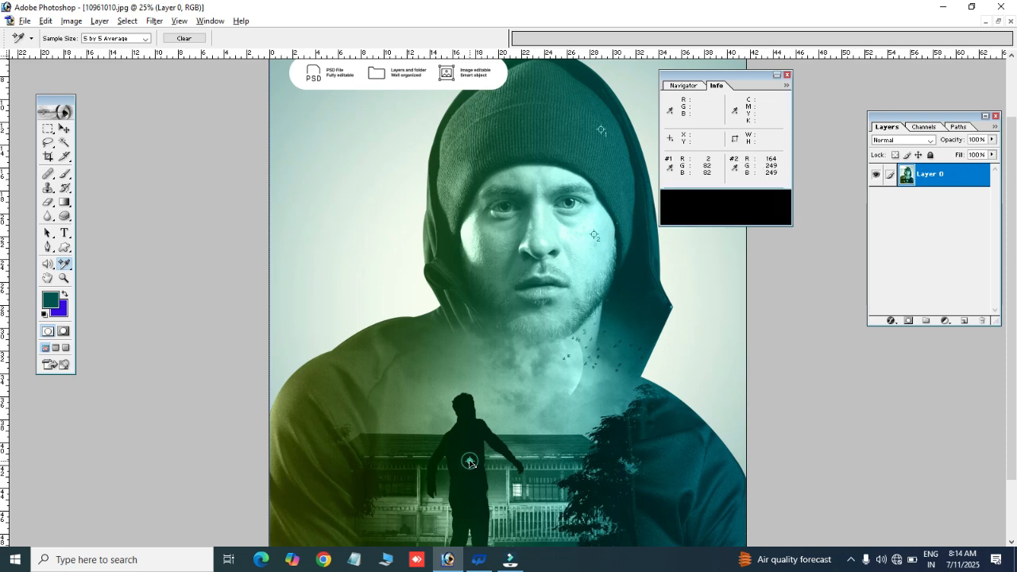
left_click(307, 395)
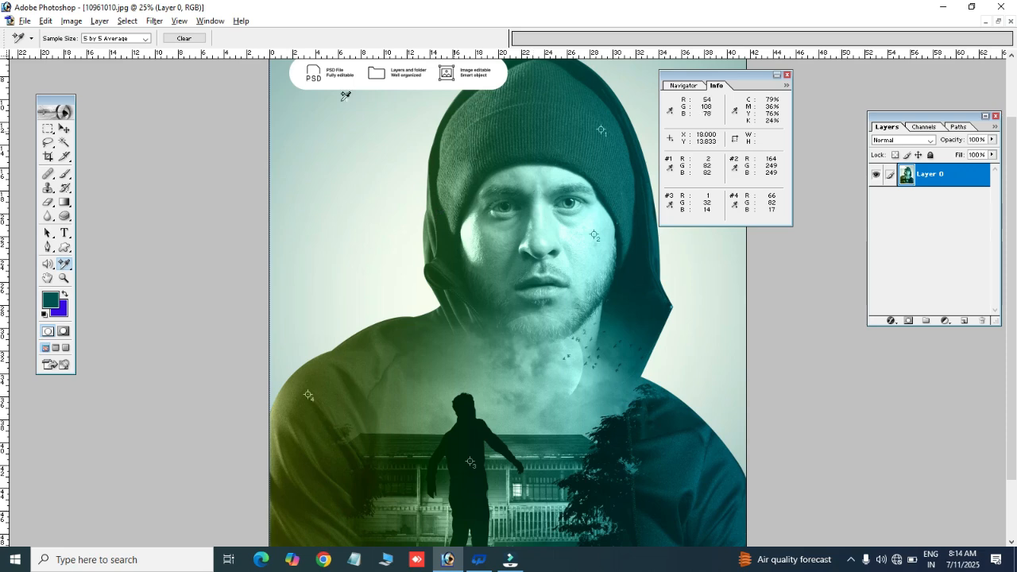
Step: Clear all colour samplers from the photo and close the Info palette
left_click(182, 39)
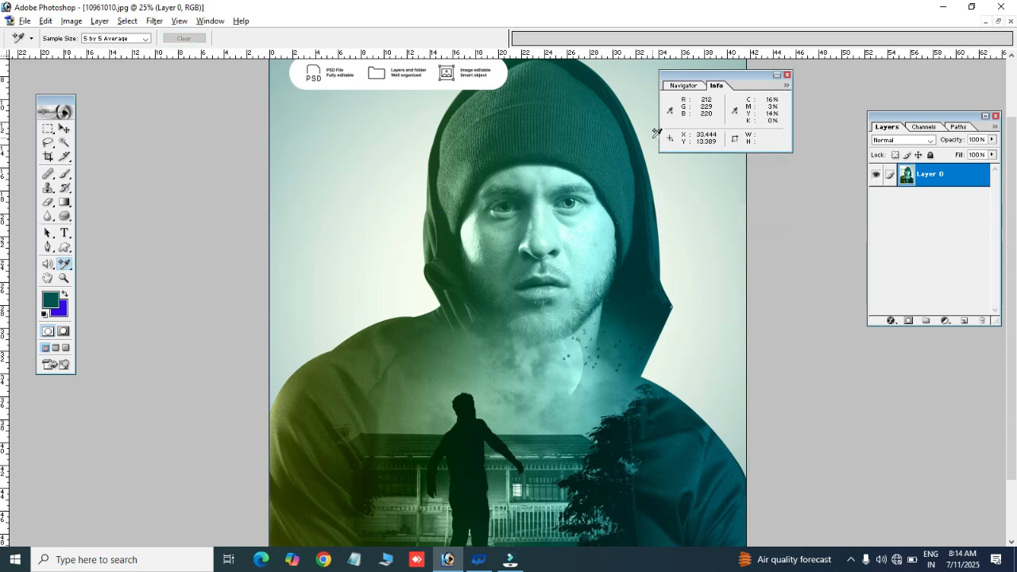
left_click(787, 74)
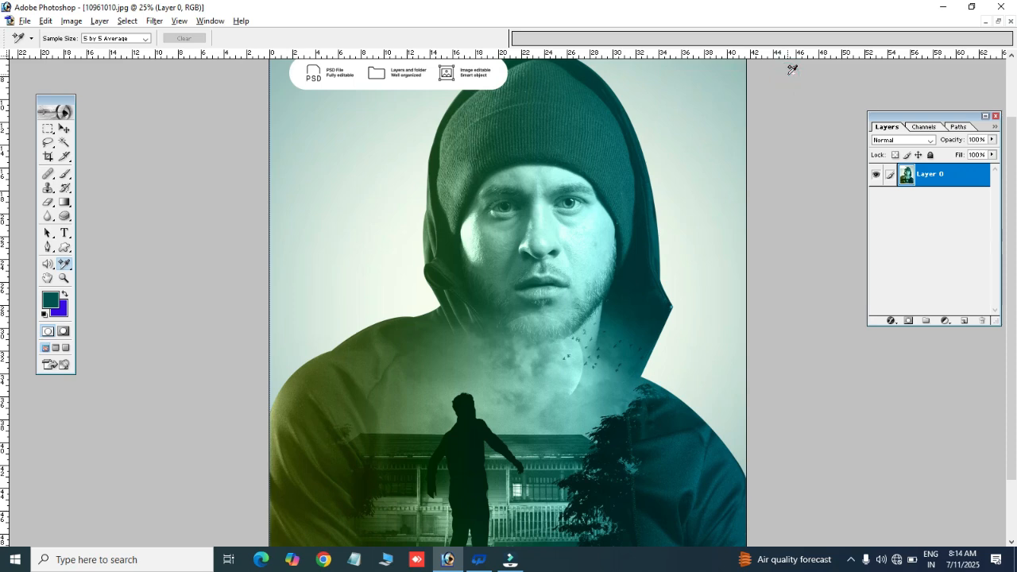
Step: Measure across the beanie's lower edge between the backgrounds on either side, raise the line's right end slightly, and clear the measurement
left_click(65, 264)
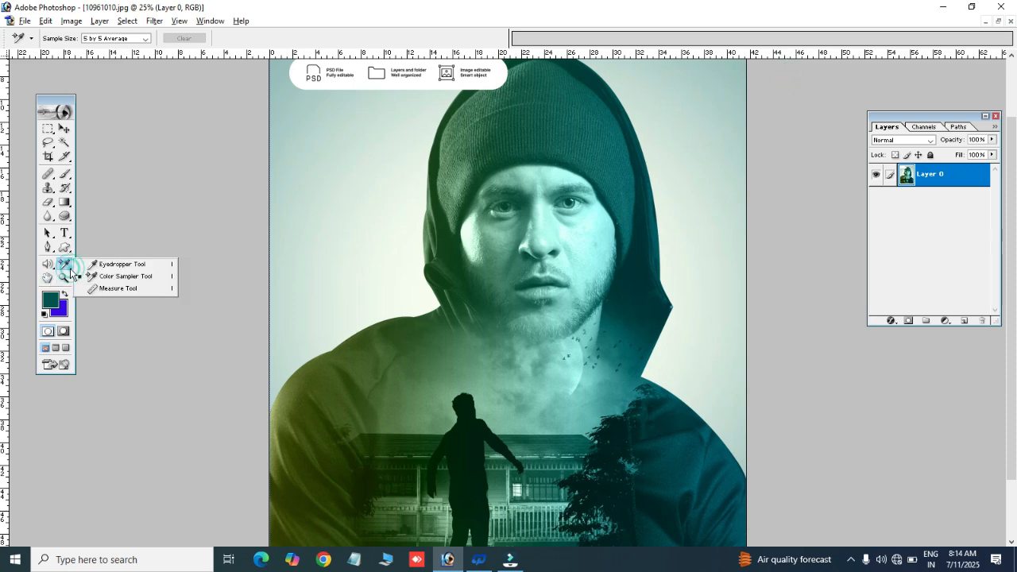
left_click(136, 291)
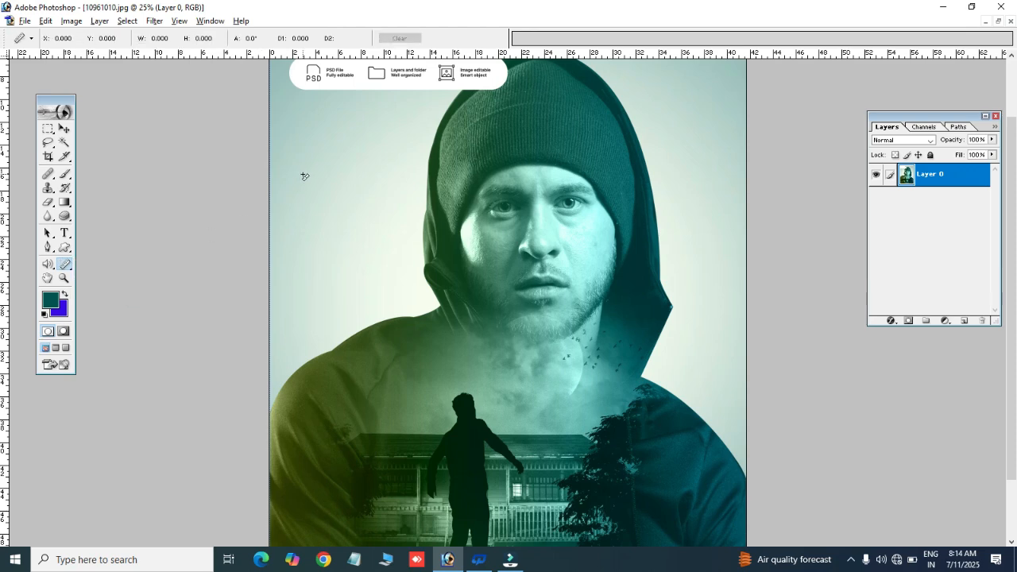
left_click_drag(303, 173, 698, 162)
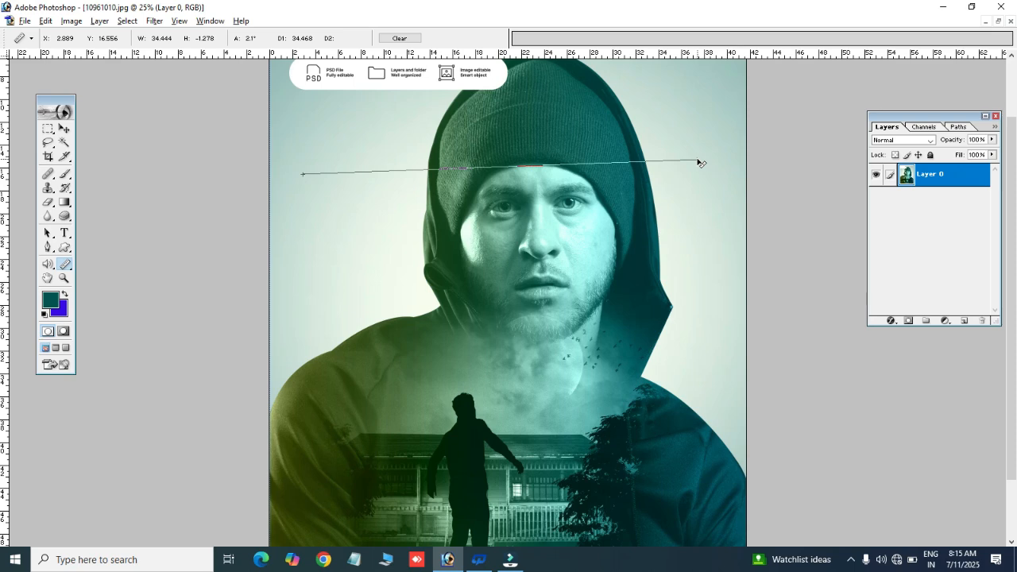
mouse_move(698, 161)
left_mouse_down()
mouse_move(699, 184)
mouse_move(704, 145)
left_mouse_up()
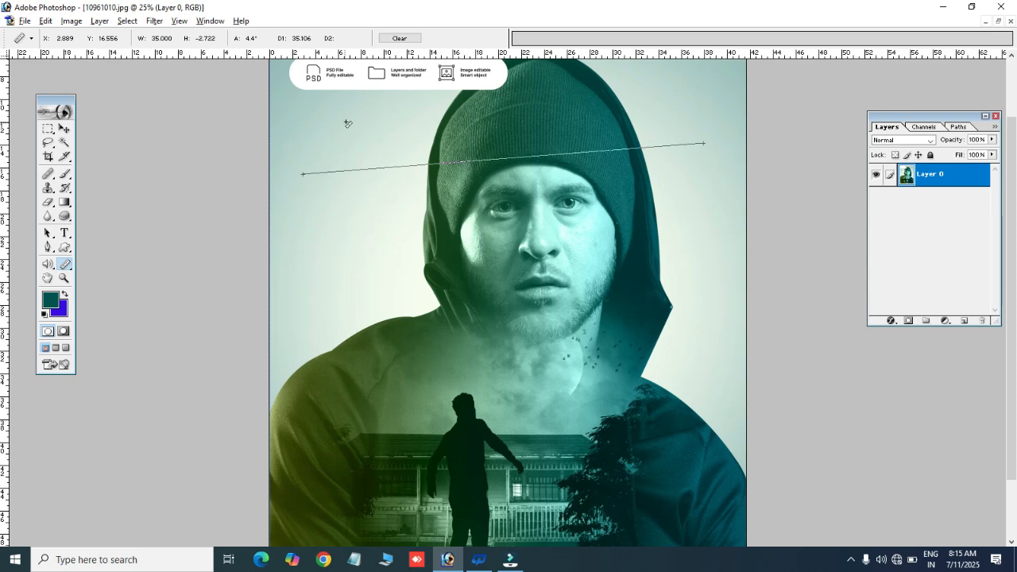
left_click(401, 39)
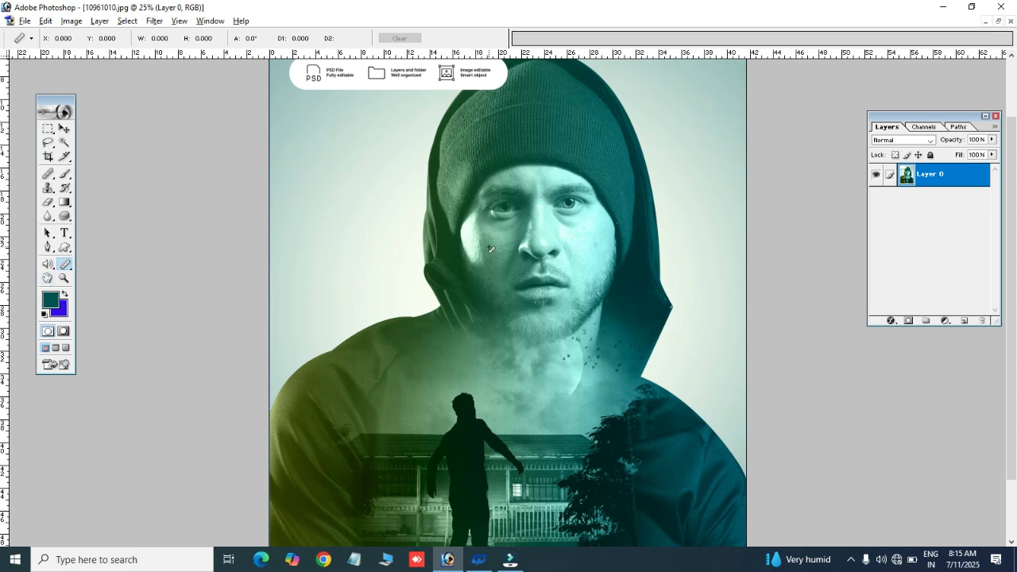
Step: Zoom in to 66.7% and pan around the face, beanie and hood with the Hand tool
key("ctrl+plus")
key("ctrl+plus")
key("ctrl+plus")
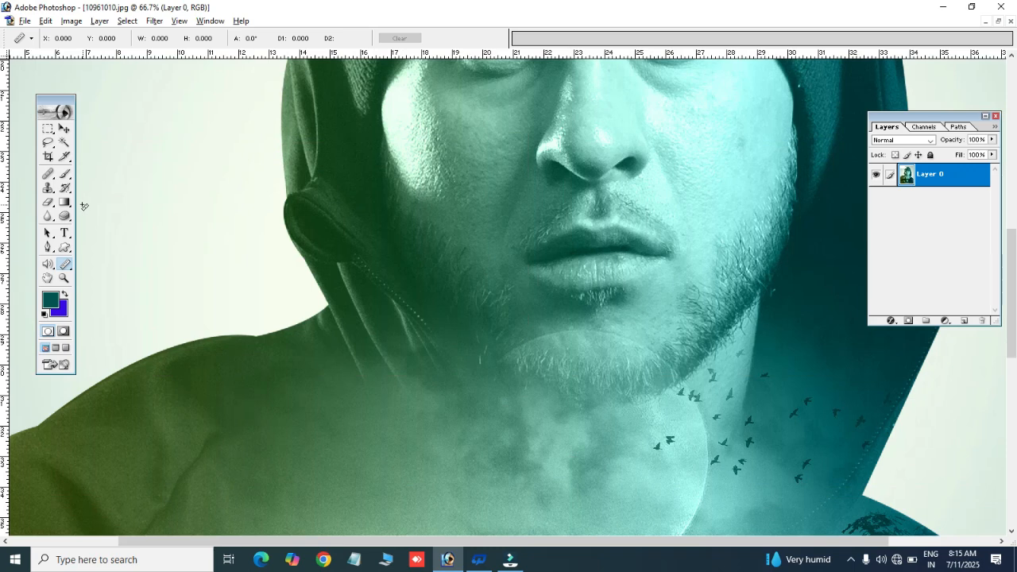
left_click(46, 277)
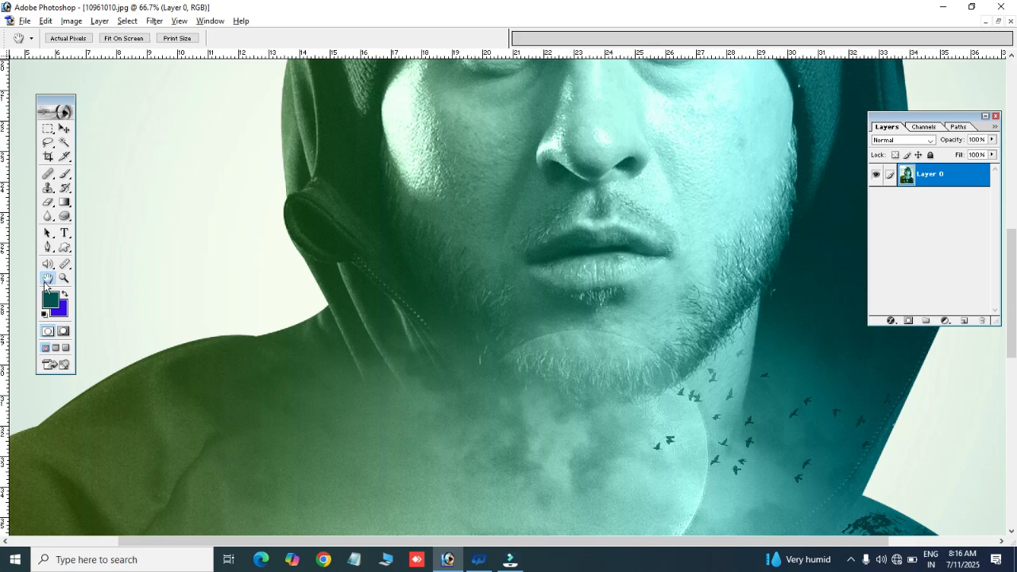
left_click_drag(278, 236, 228, 397)
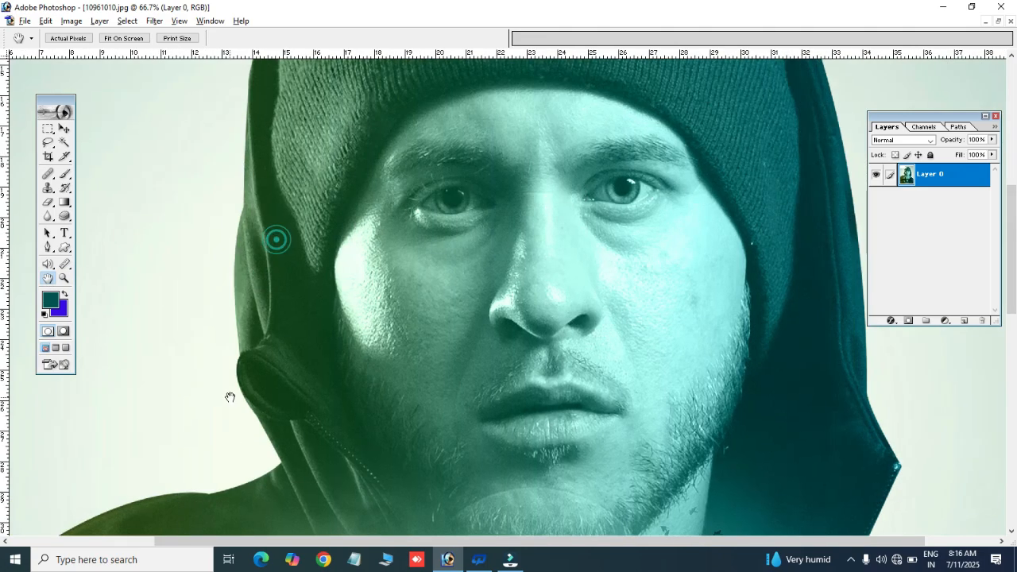
left_click_drag(354, 275, 262, 356)
left_click_drag(278, 236, 595, 318)
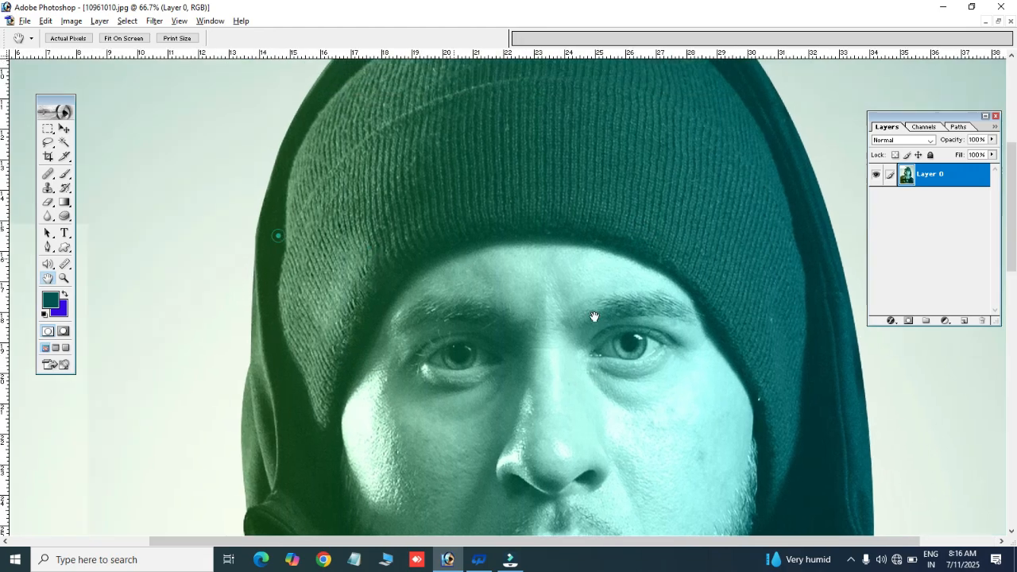
left_click_drag(306, 400, 336, 173)
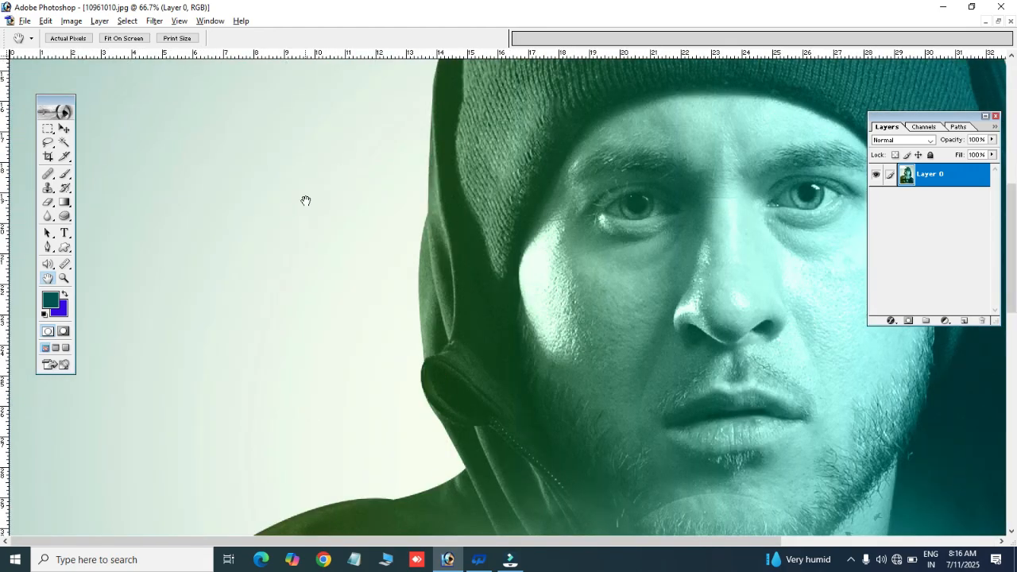
left_click_drag(467, 307, 316, 249)
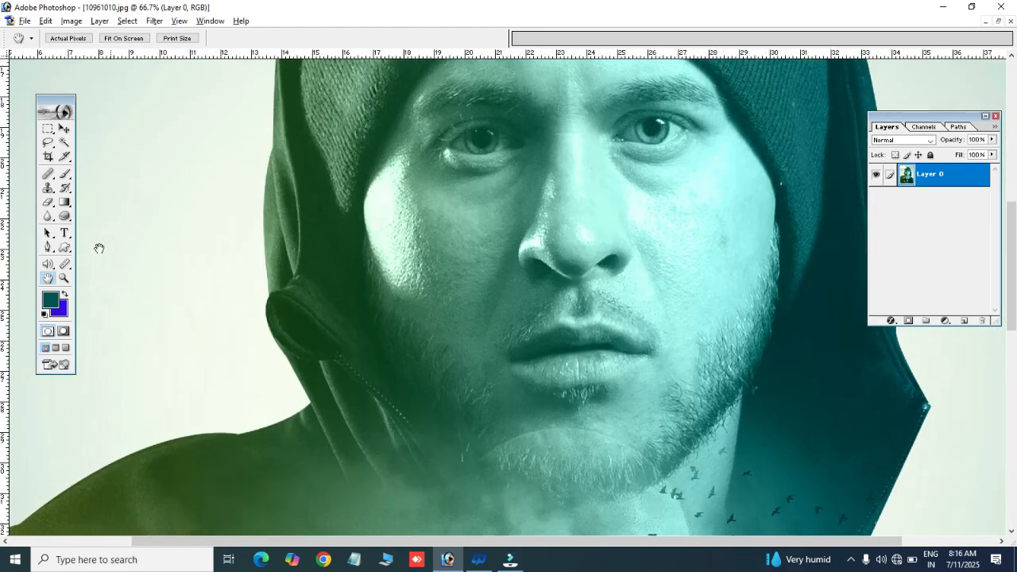
Step: Trace a straight-segment Pen path from the olive shoulder along the neck notch and up the hood's outer edge
left_click(49, 248)
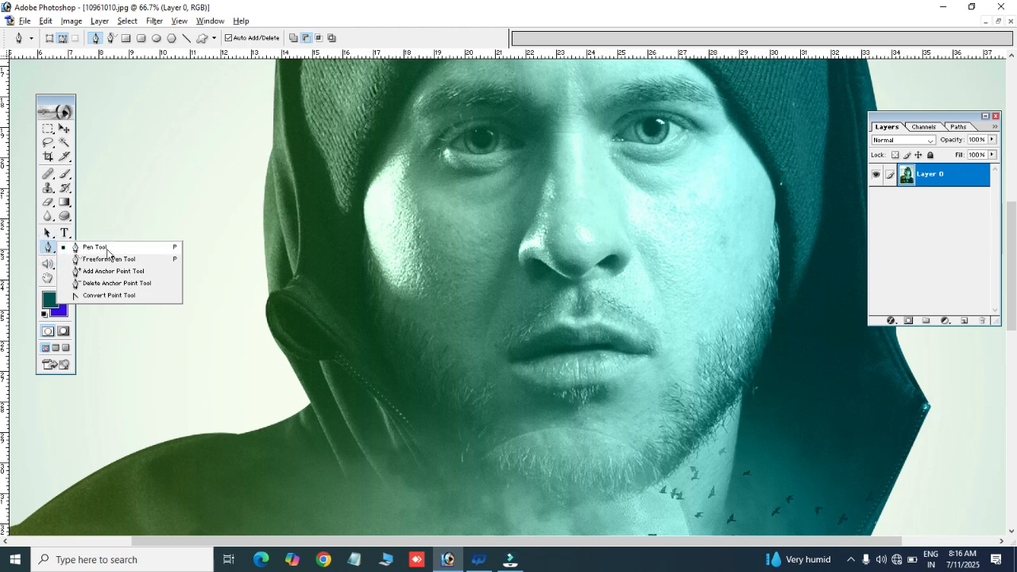
left_click(108, 249)
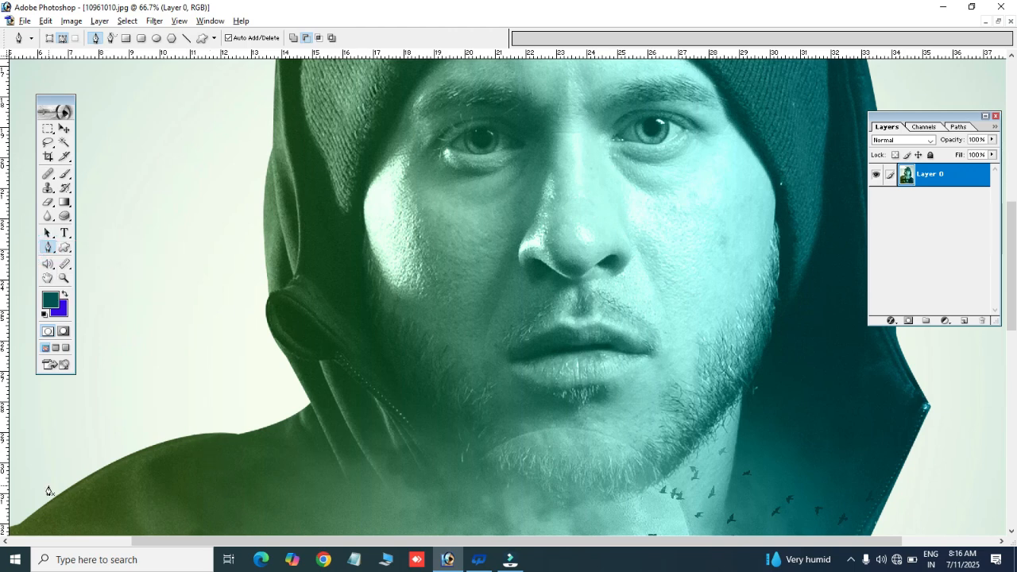
left_click(83, 484)
left_click(157, 453)
left_click(263, 430)
left_click(304, 405)
left_click(262, 317)
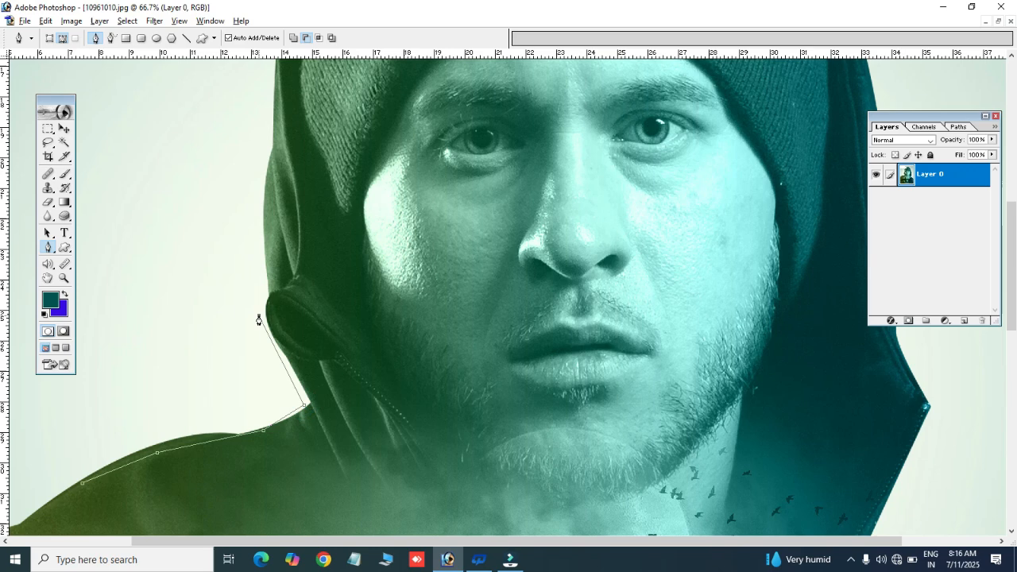
left_click(259, 253)
left_click(267, 142)
left_click(268, 100)
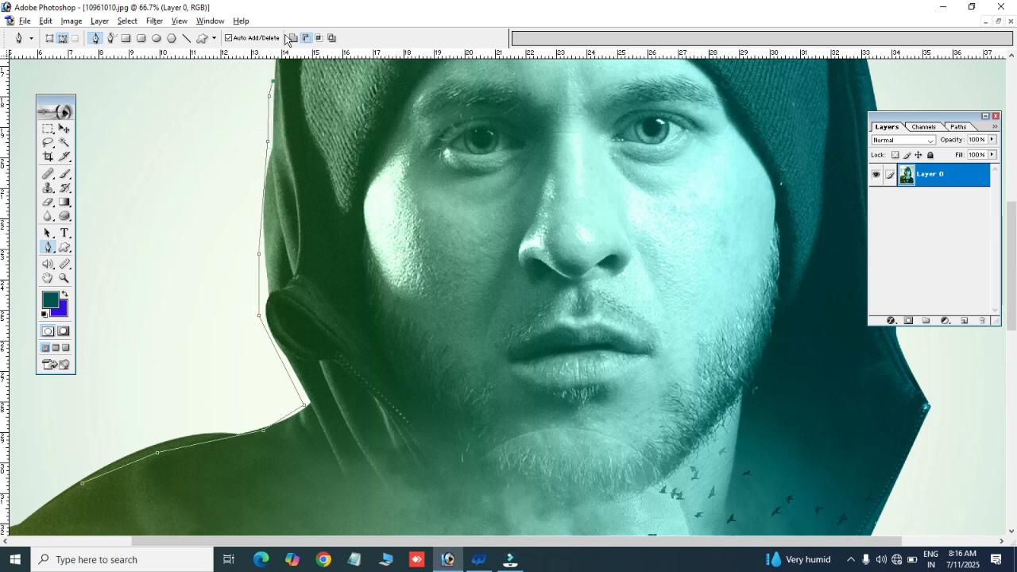
left_click(274, 80)
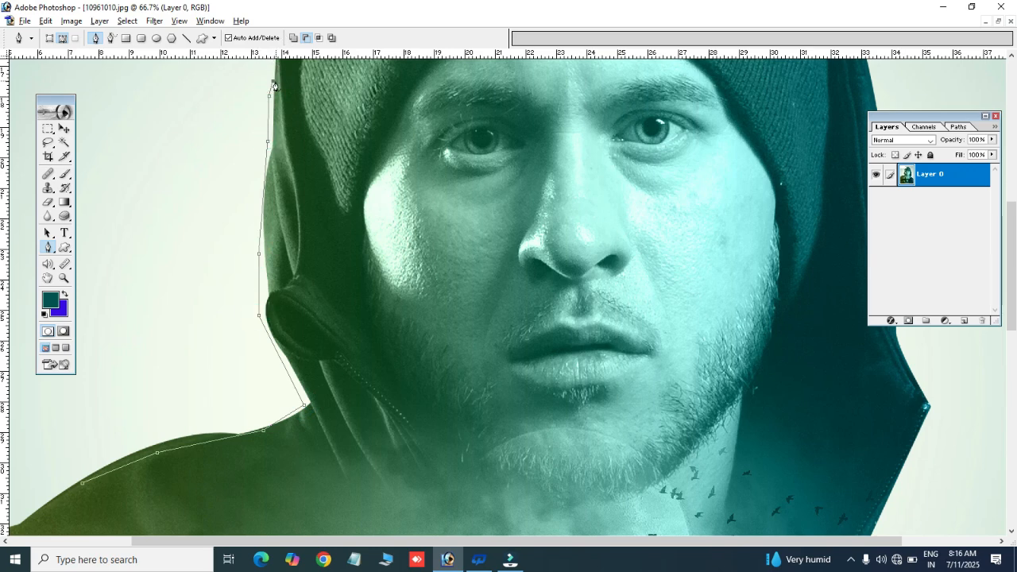
Step: Continue the Pen path up the hood's outer edge beside the beanie to just below the white banner
left_click(47, 278)
left_click_drag(298, 124, 243, 302)
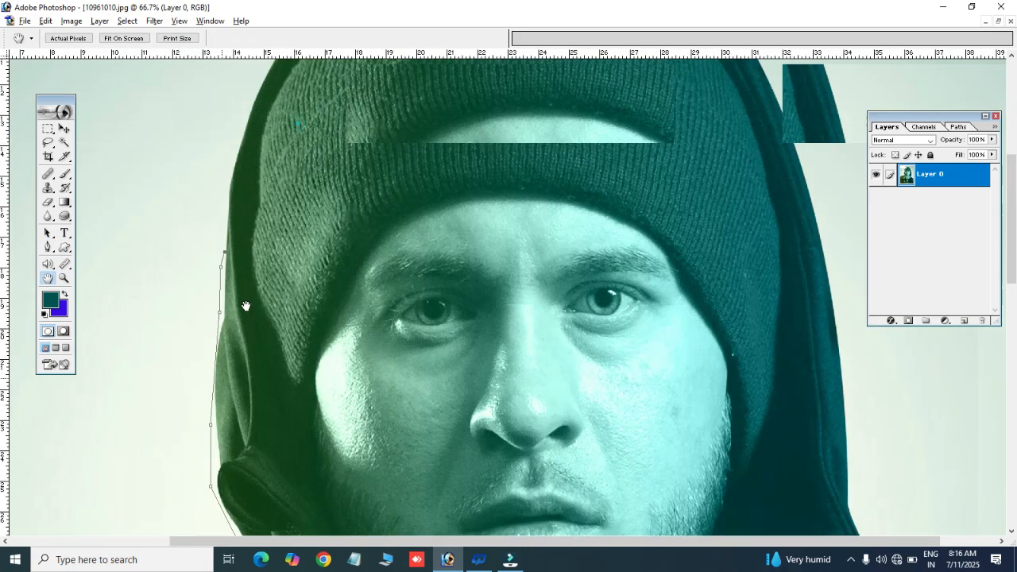
left_click_drag(329, 136, 334, 256)
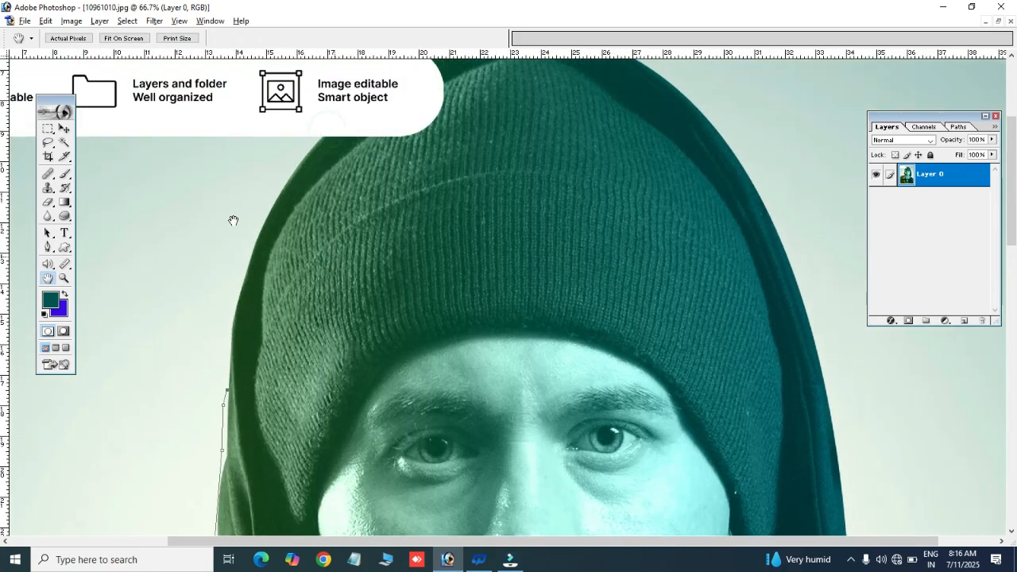
left_click(47, 233)
left_click(48, 250)
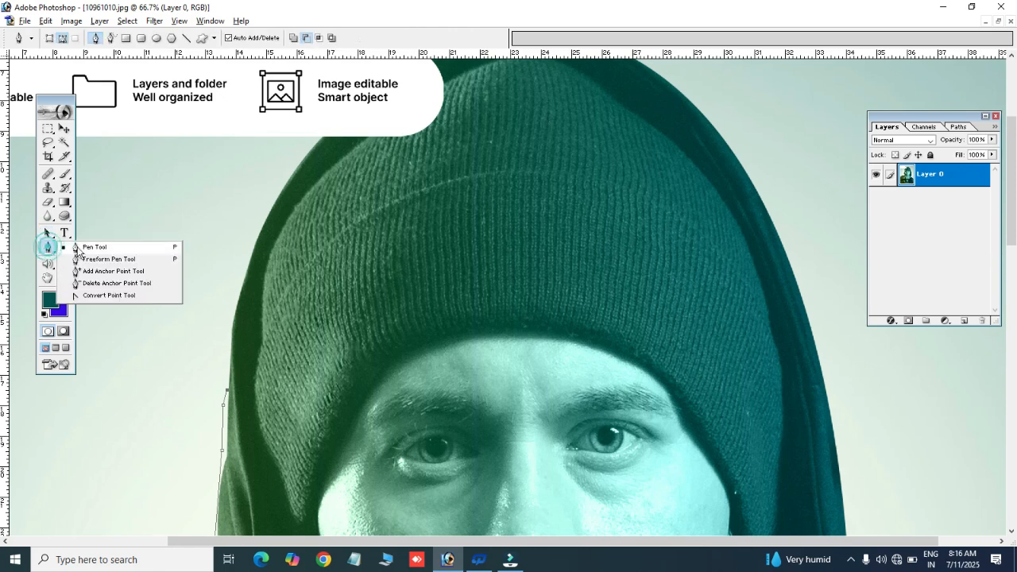
left_click(96, 244)
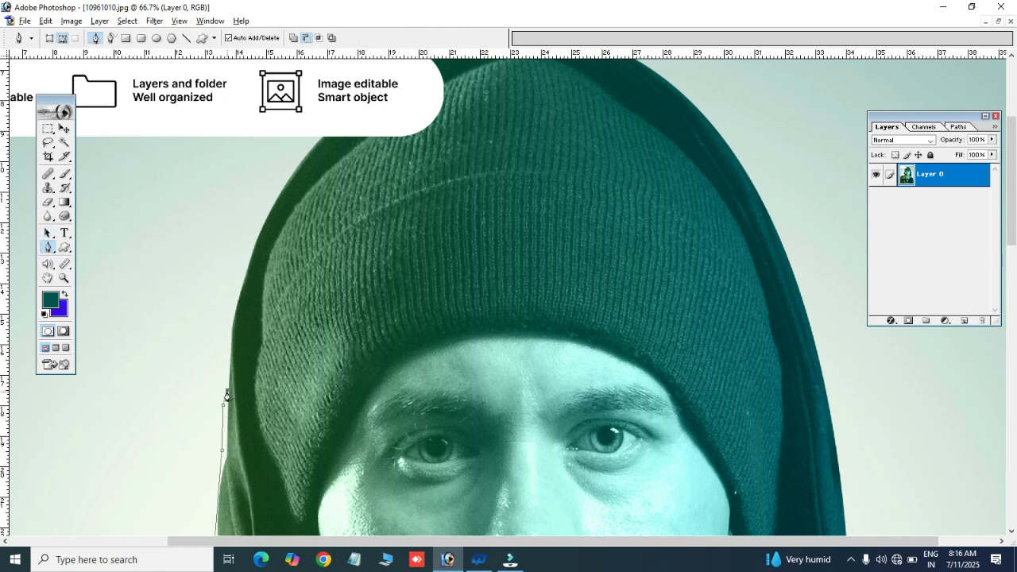
left_click(224, 356)
left_click(239, 303)
left_click(261, 231)
left_click(289, 169)
left_click(302, 153)
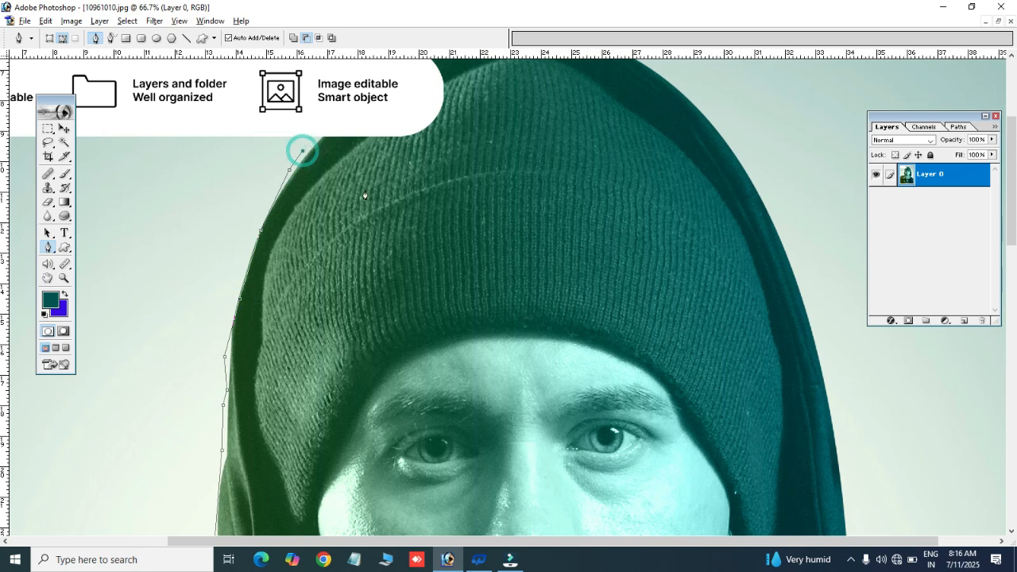
Step: Extend the Pen path over the top of the hood and down its teal side to about nose level
key("ctrl+minus")
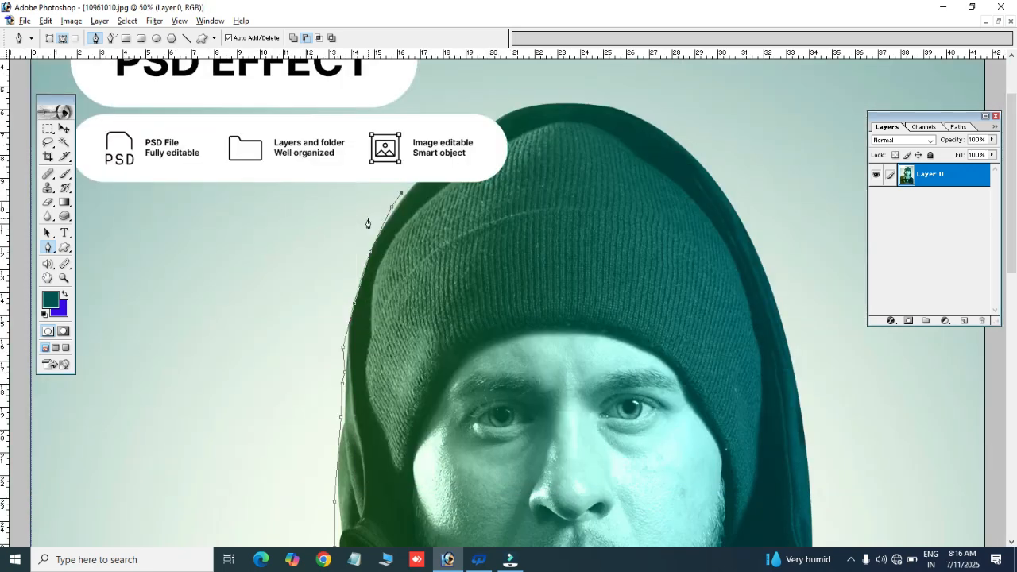
left_click(470, 111)
left_click(539, 95)
left_click(648, 96)
left_click(704, 175)
left_click(777, 328)
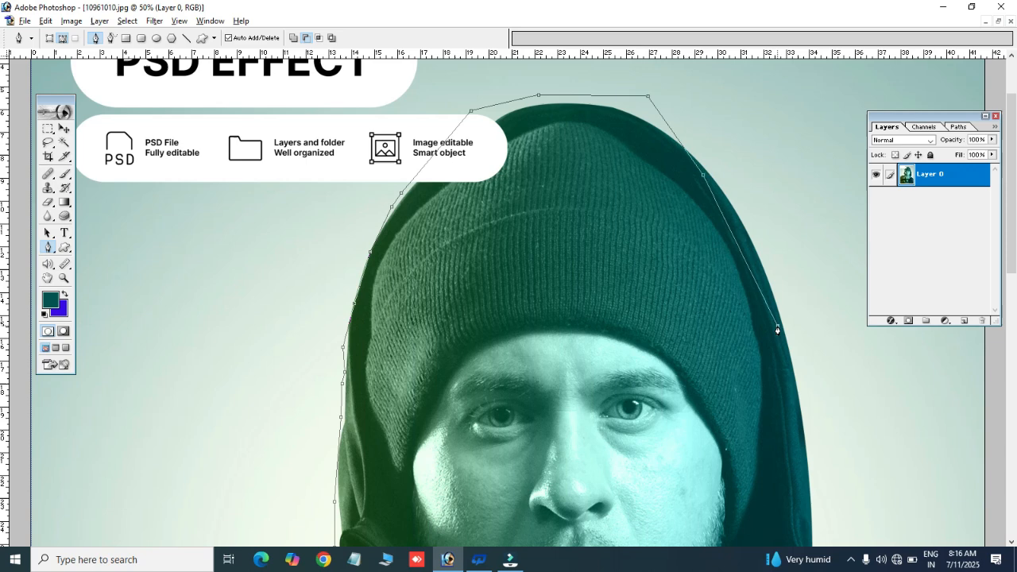
left_click(812, 443)
left_click(814, 534)
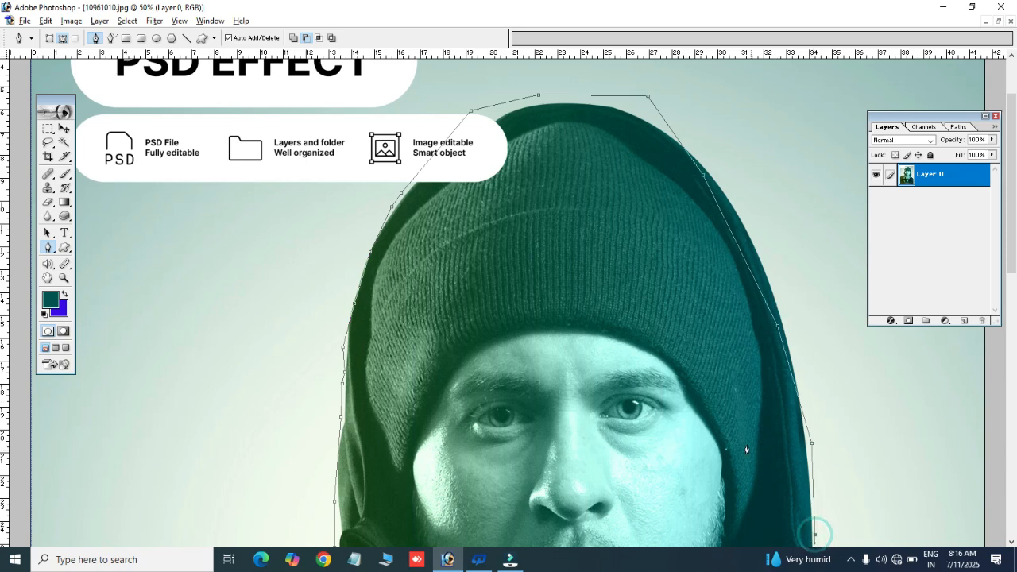
Step: Delete the entire Pen path around the hood and shoulder
left_click_drag(1012, 205, 1015, 310)
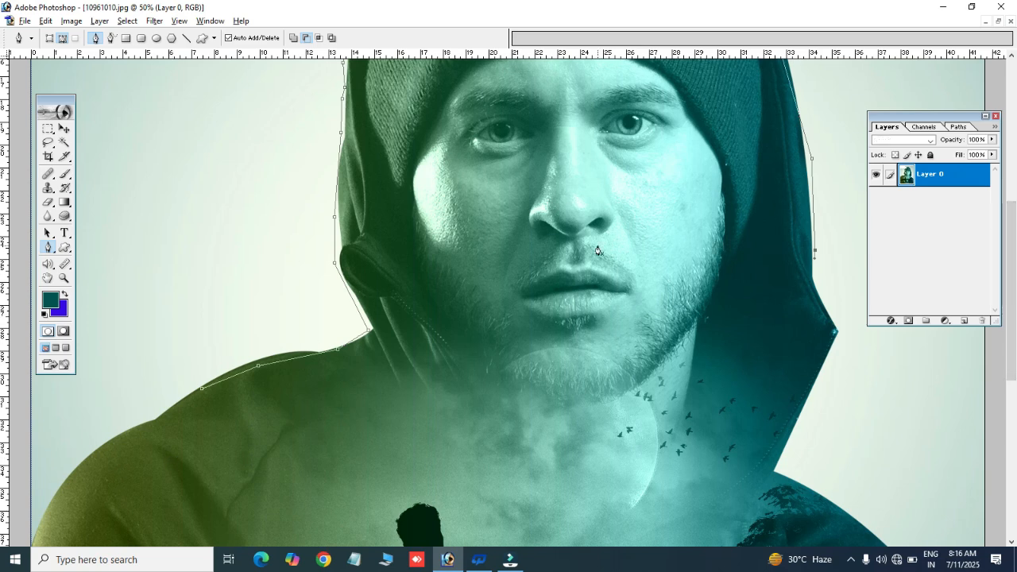
key("Delete")
key("Delete")
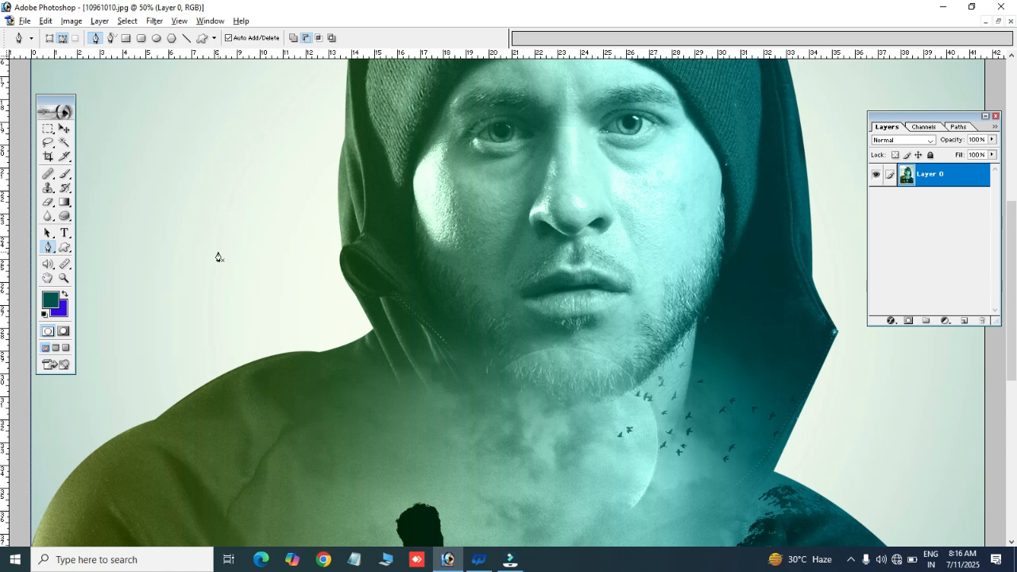
Step: Zoom out to 16.7% with the Zoom tool, then magnify the eye on the green-lit side of the face to 173%
left_click(65, 278)
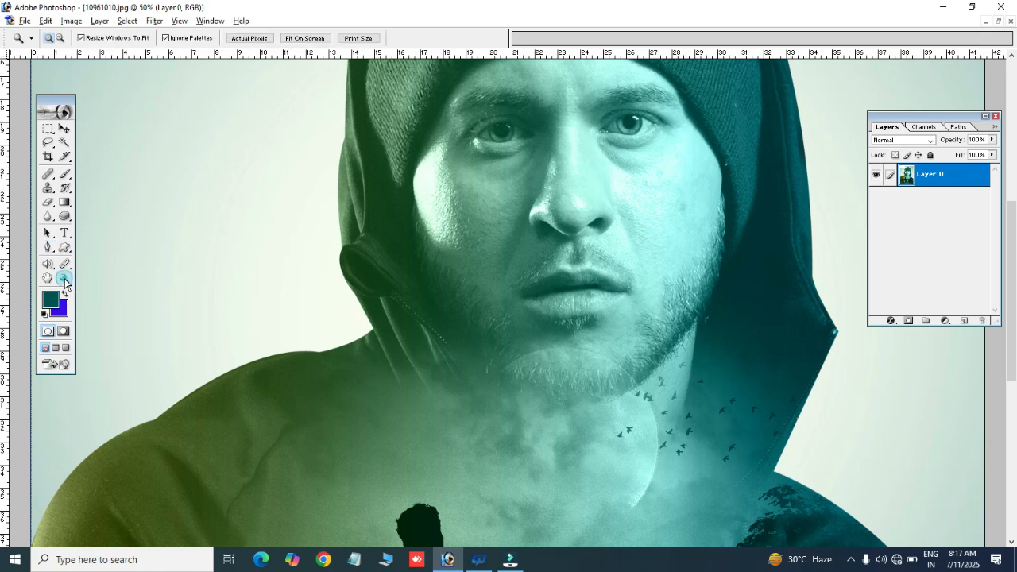
left_click(372, 281, "alt")
left_click(372, 281, "alt")
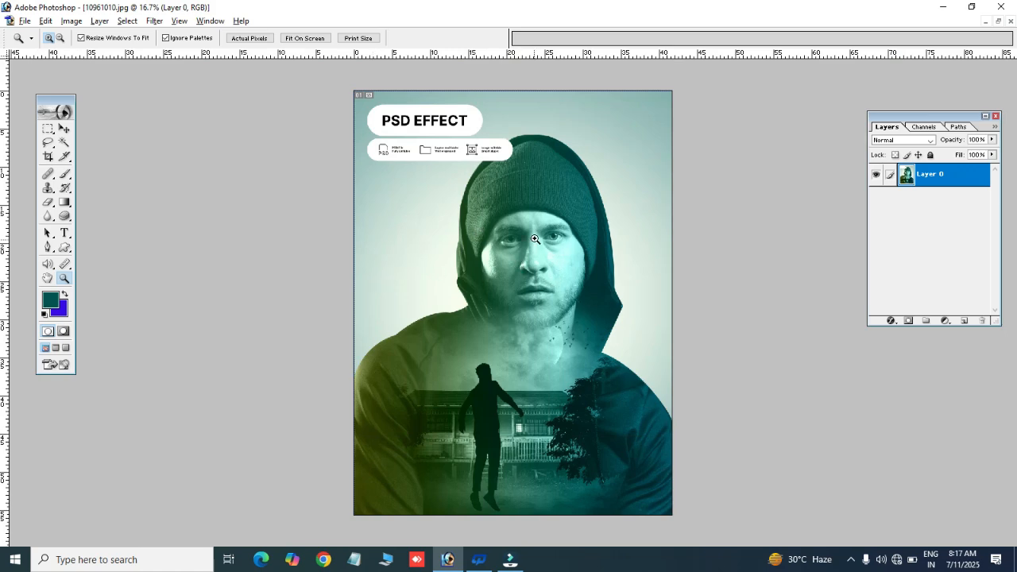
left_click_drag(477, 217, 529, 260)
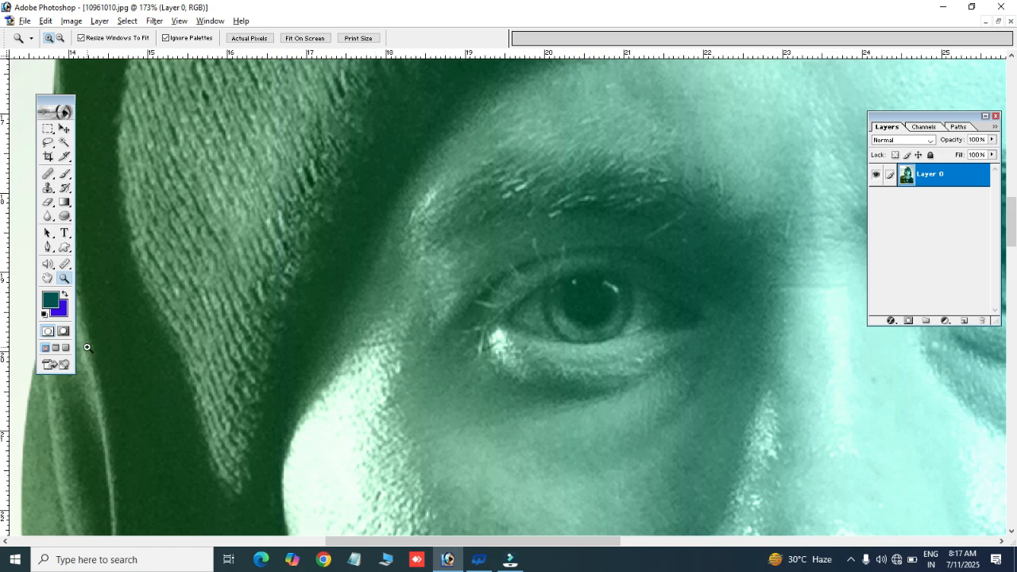
Step: Switch the Zoom tool to zooming out and reduce the view in stages to 33.3%, centred on the face
left_click(59, 39)
left_click(755, 441)
left_click(322, 262)
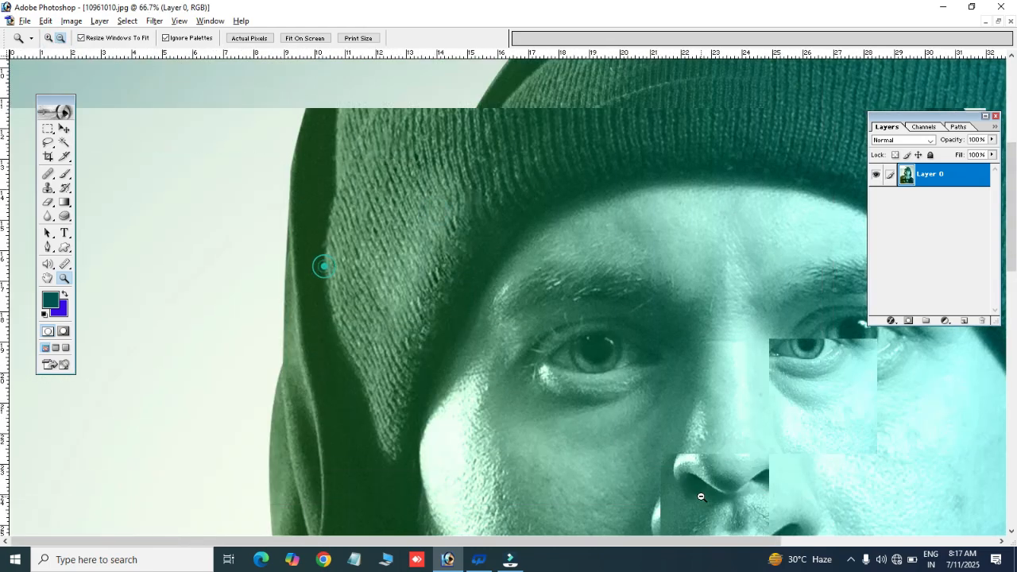
left_click(322, 189)
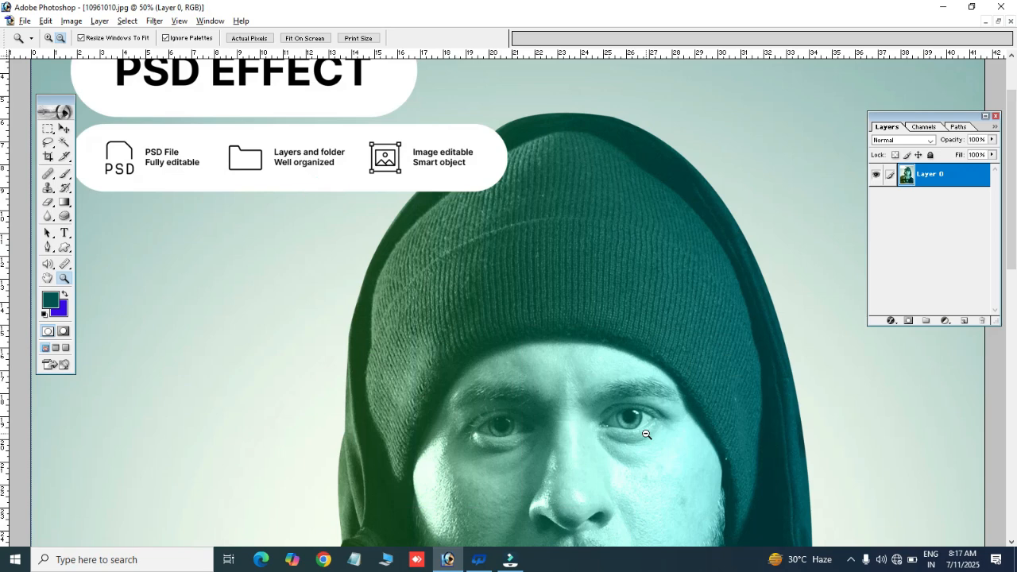
scroll(1014, 151, "down", 5)
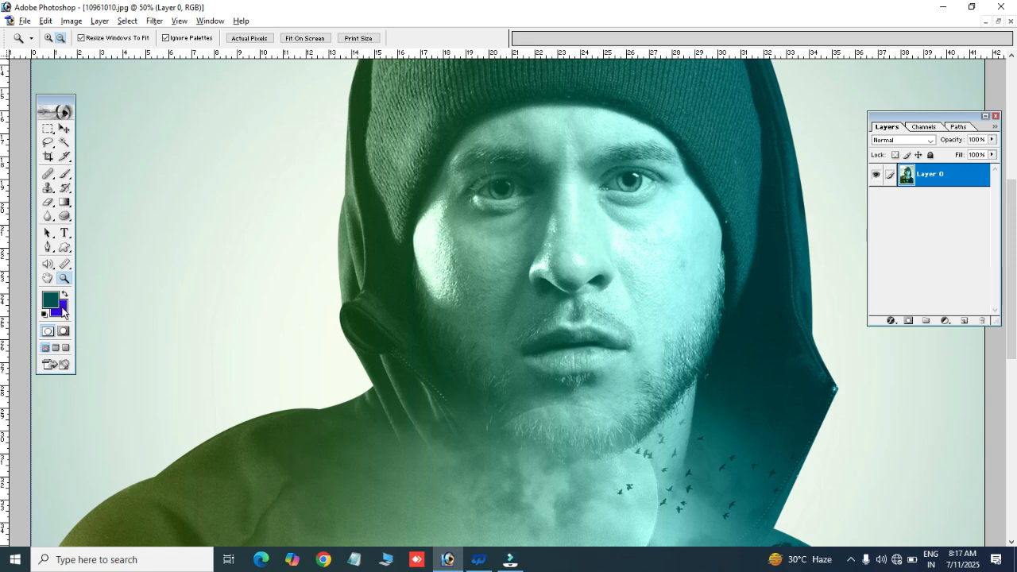
left_click(137, 310, "alt")
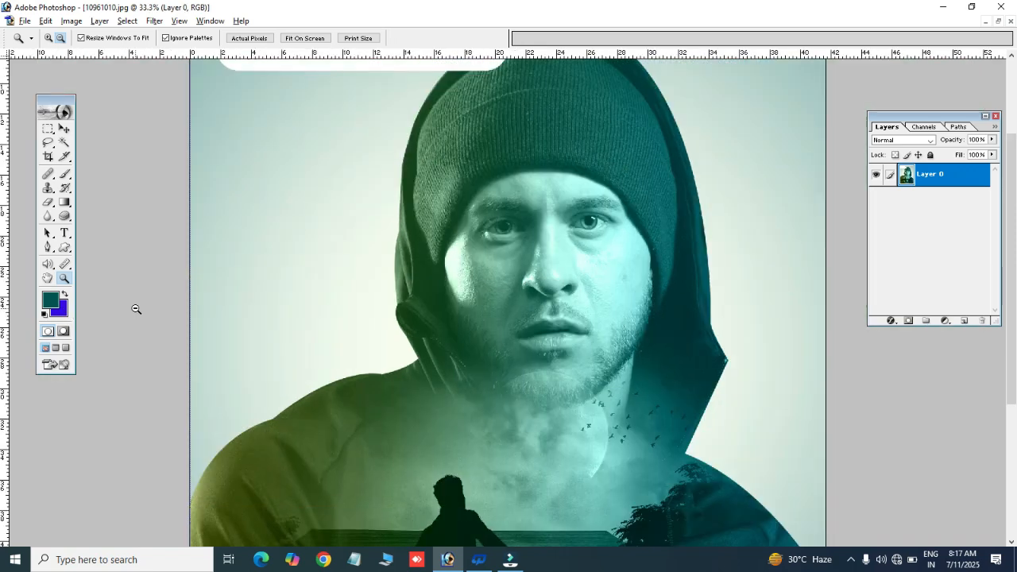
Step: Open the Color Picker for the background colour and dismiss it
left_click(63, 314)
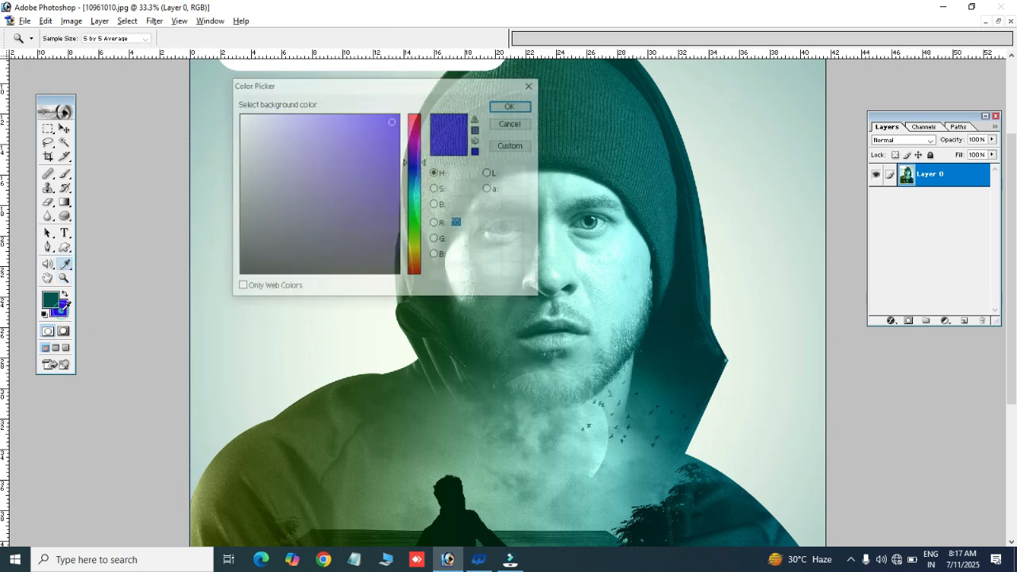
left_click(531, 84)
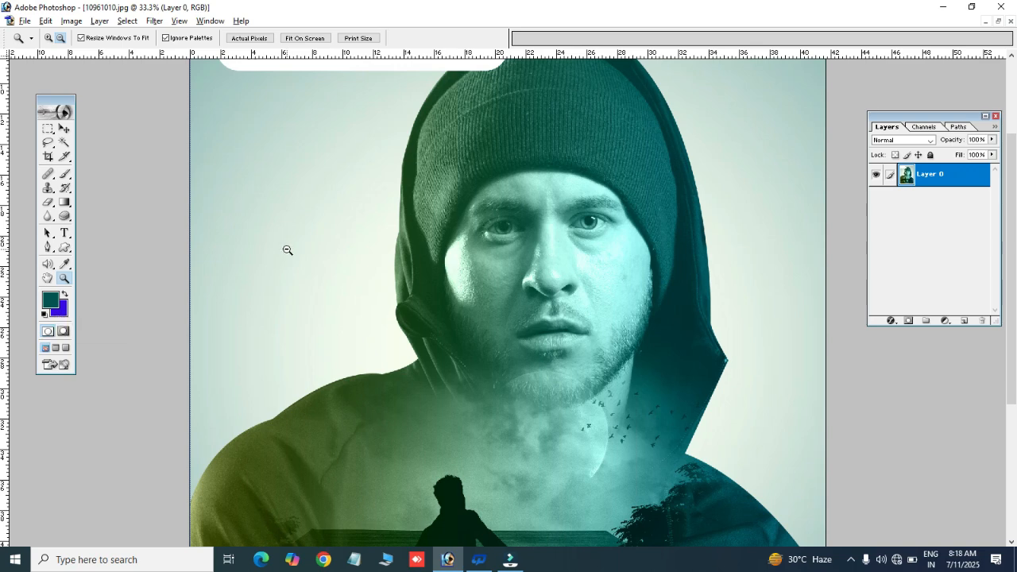
Step: Fill a rectangular selection in the pale backdrop beside the beanie with the dark teal foreground colour, then deselect
left_click(48, 129)
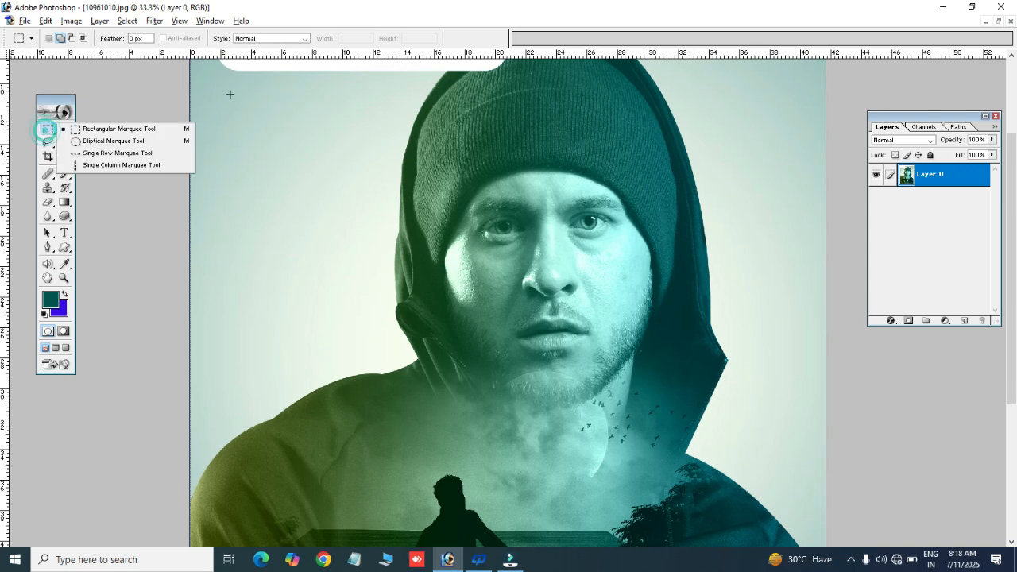
left_click_drag(218, 100, 364, 226)
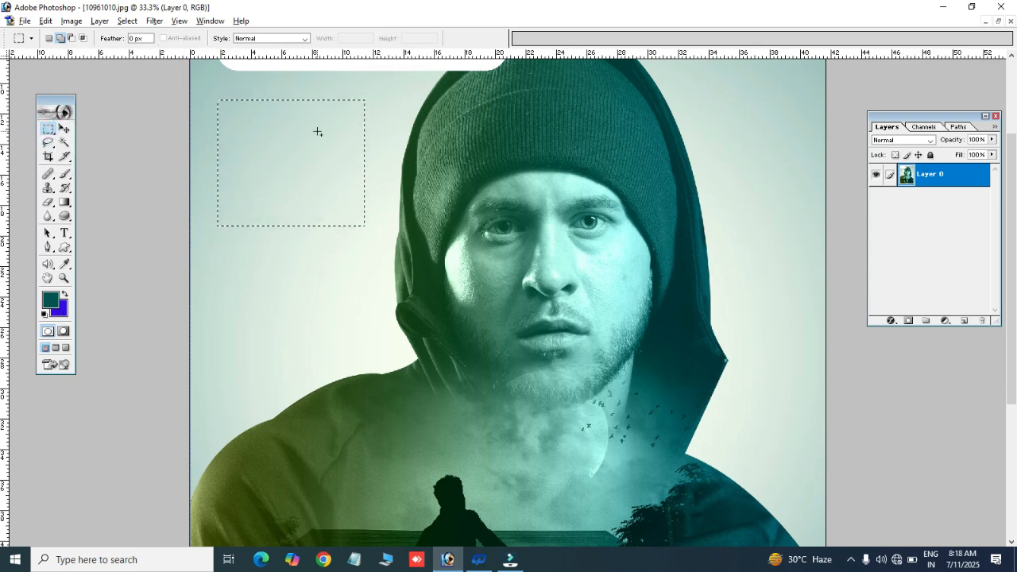
key("alt+BackSpace")
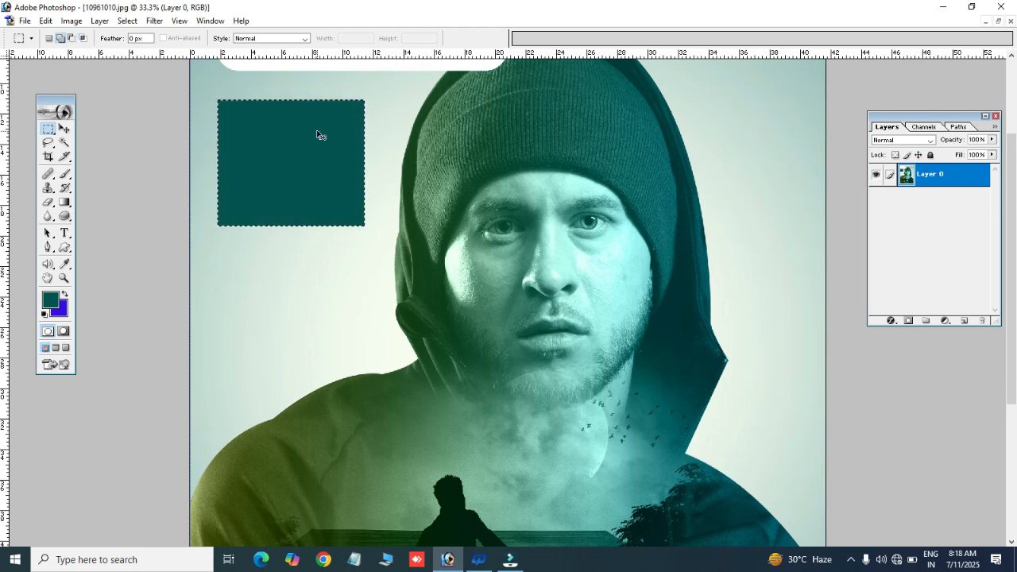
key("ctrl+d")
Step: Fill a wider rectangular selection below the teal rectangle with the blue background colour, then deselect
left_click_drag(196, 241, 390, 324)
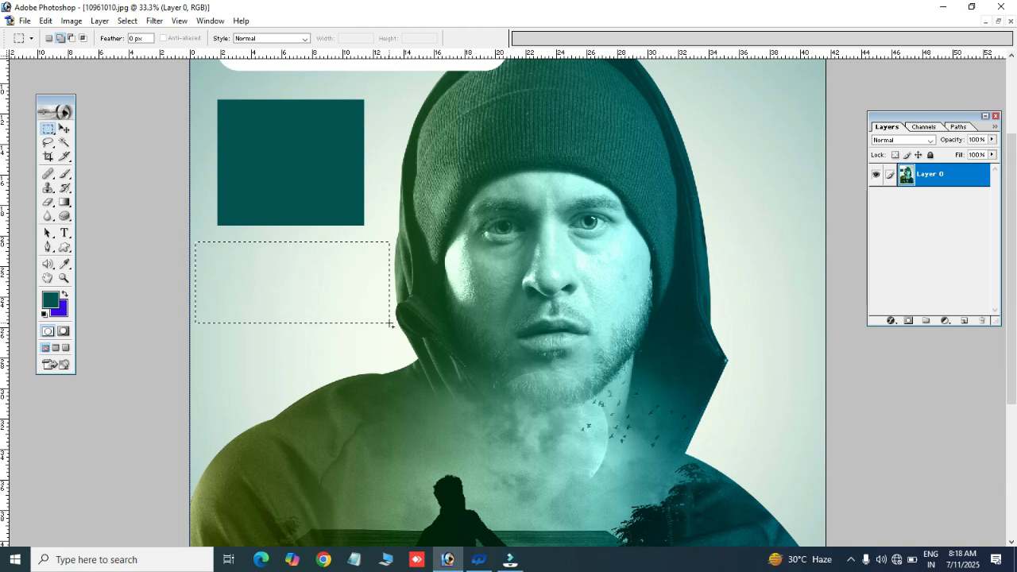
key("ctrl+BackSpace")
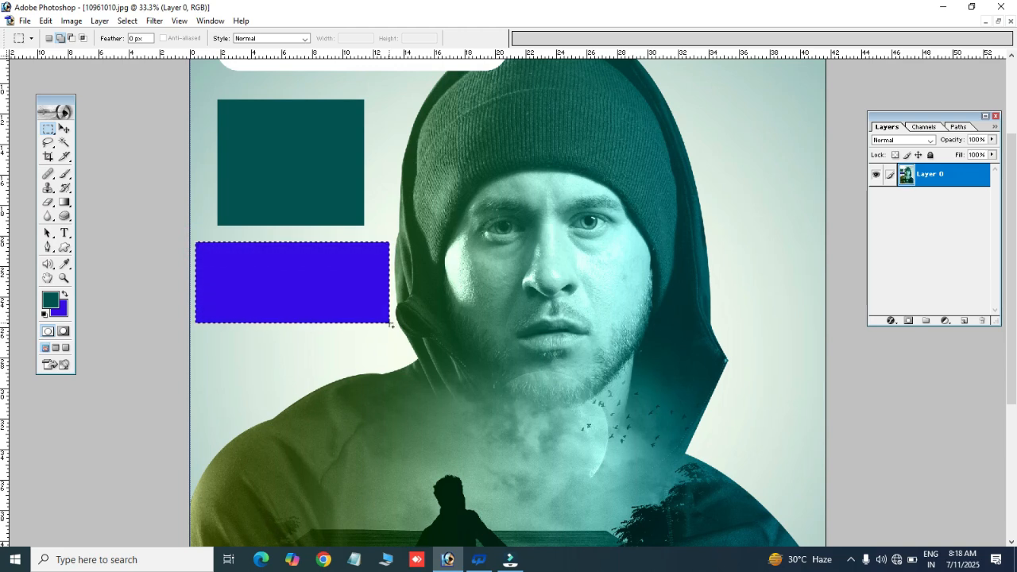
key("ctrl+d")
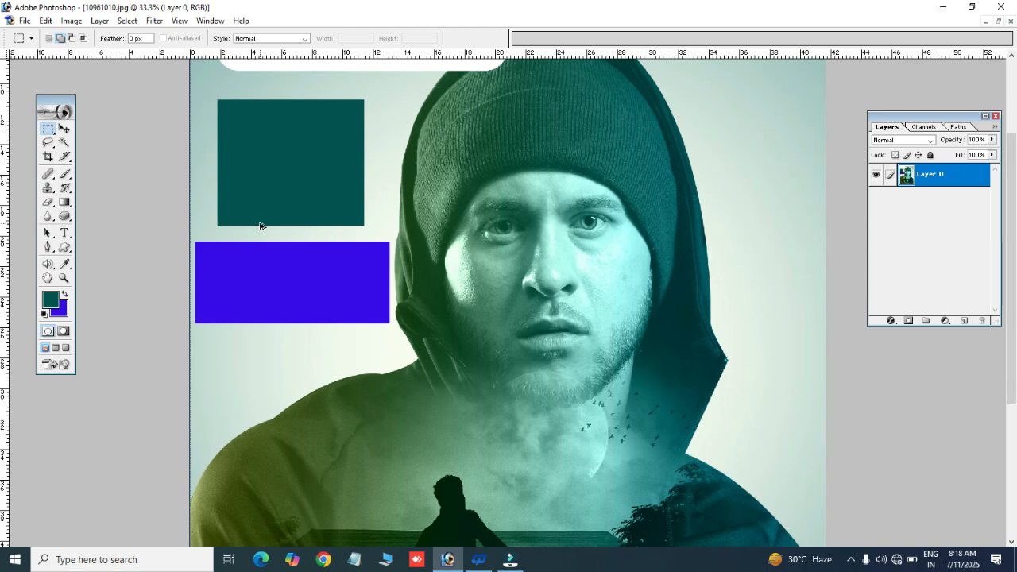
Step: Undo the blue and teal rectangle fills and clear the remaining selection
key("ctrl+alt+z")
key("ctrl+alt+z")
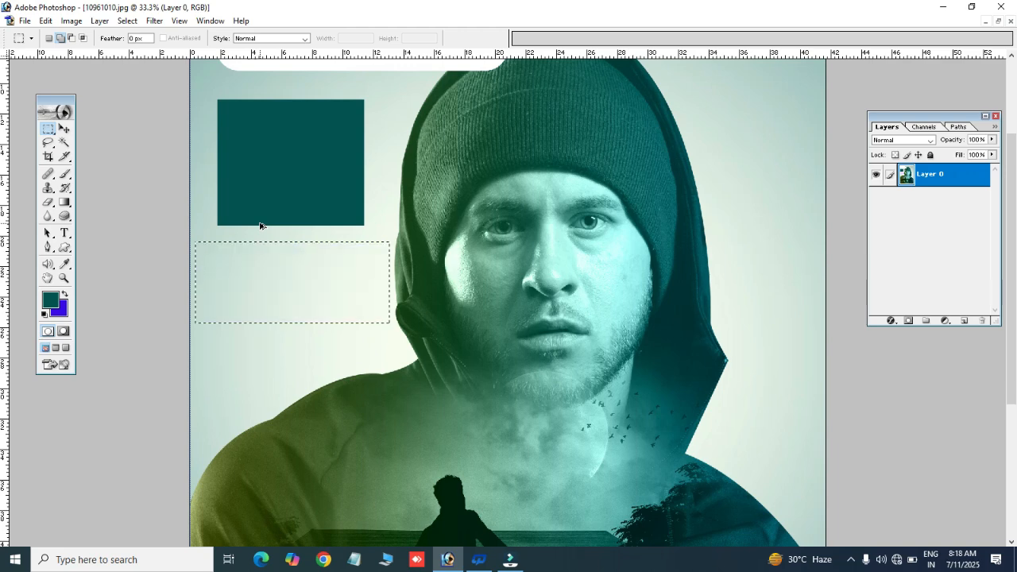
key("ctrl+d")
key("ctrl+alt+z")
key("ctrl+alt+z")
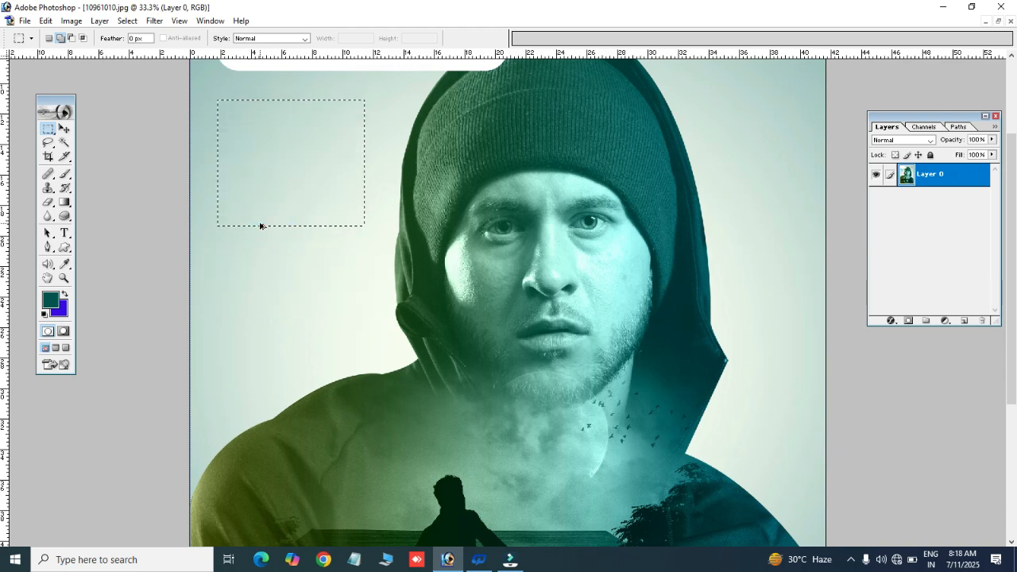
key("ctrl+d")
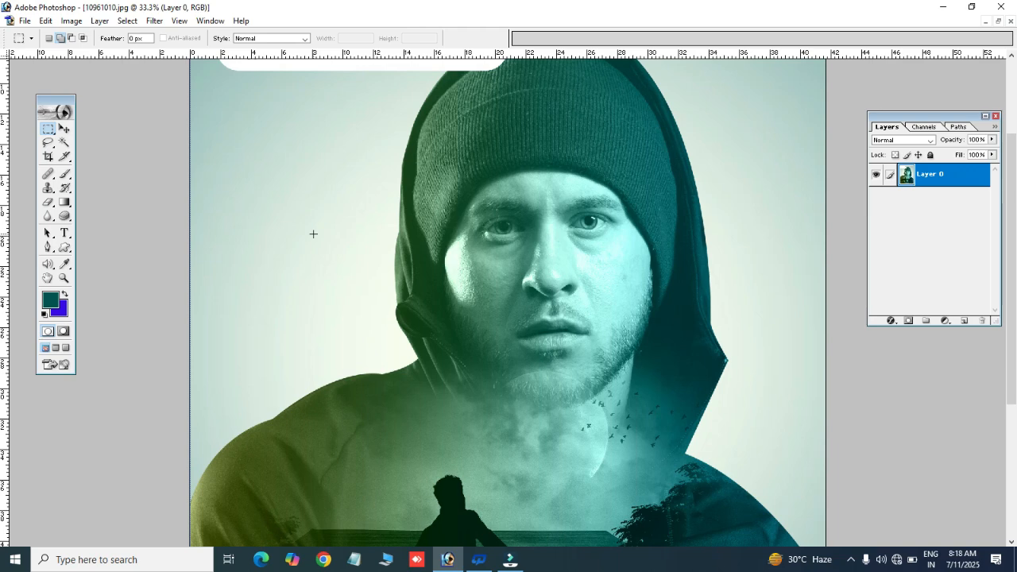
key("ctrl+0")
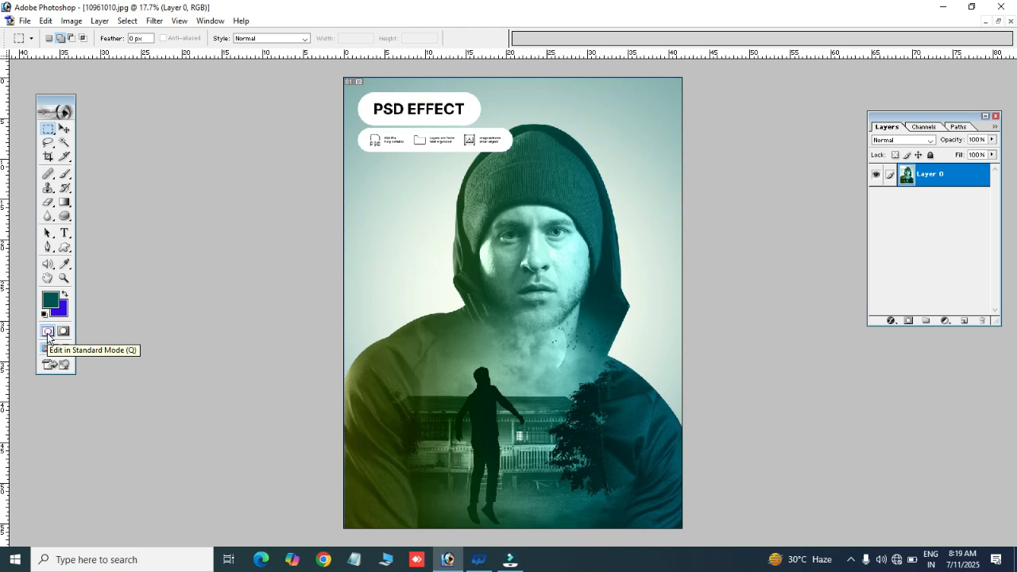
key("ctrl+plus")
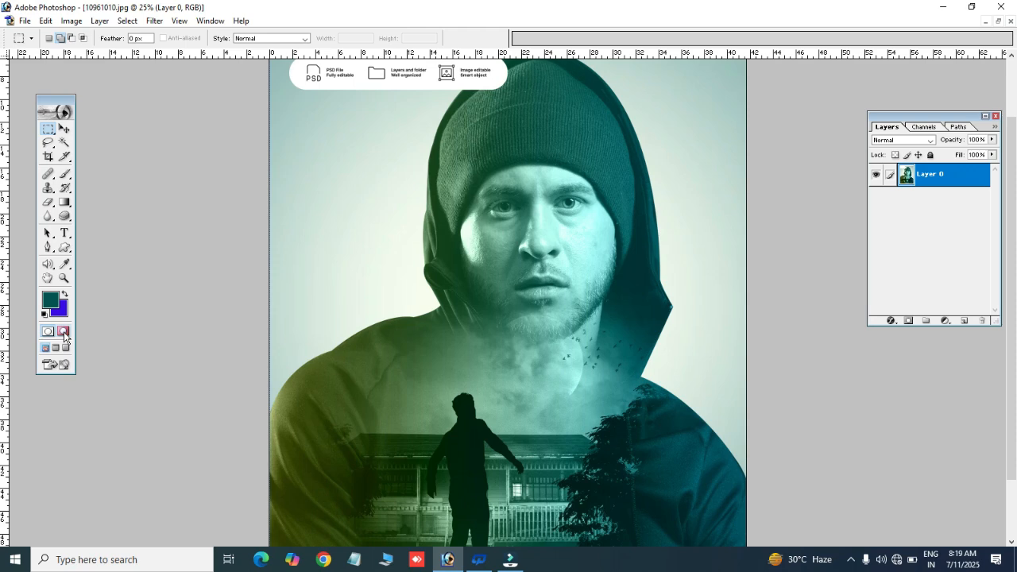
Step: Enter Quick Mask mode, return to Standard mode, and enter Quick Mask mode again
left_click(64, 333)
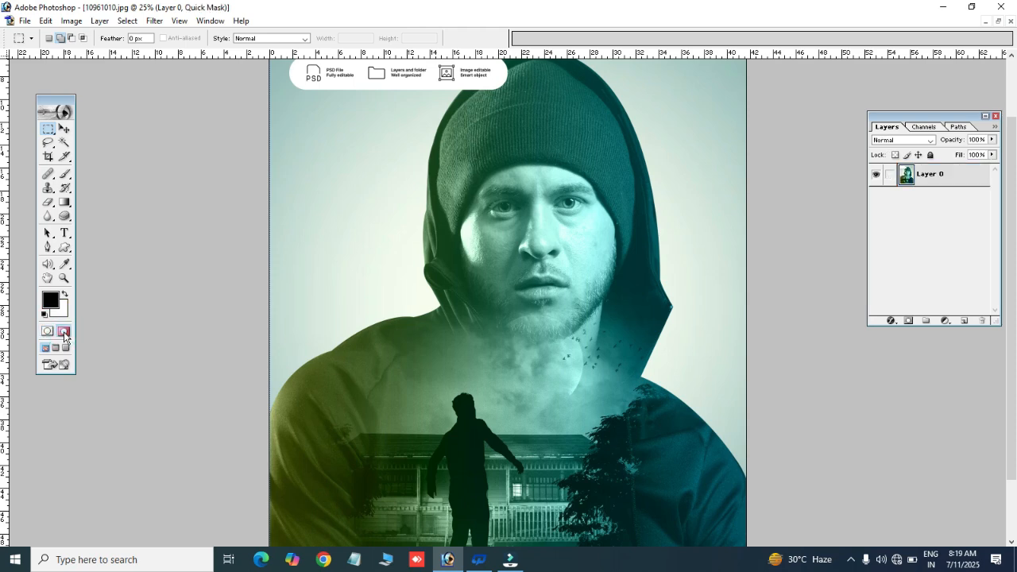
left_click(48, 333)
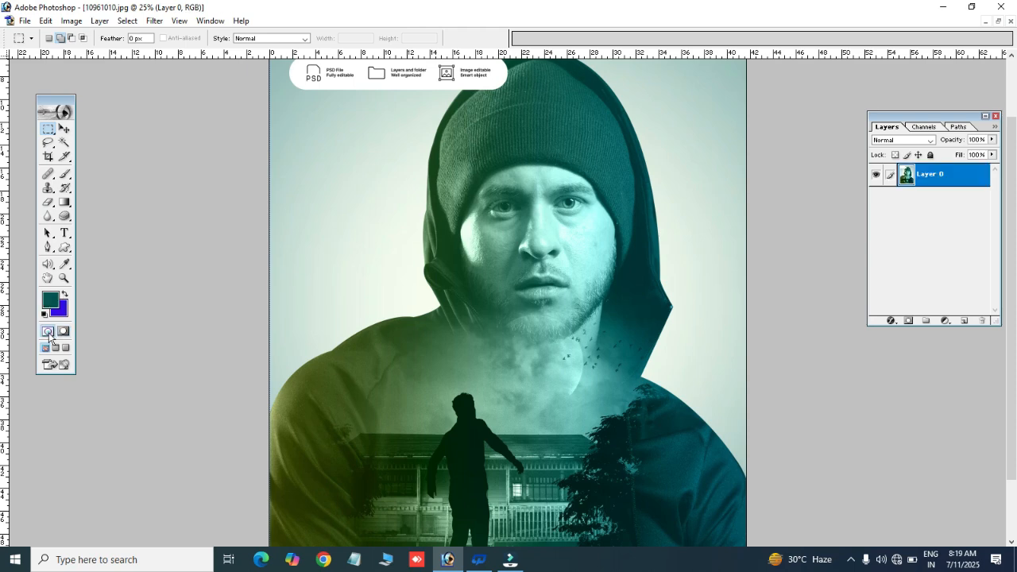
left_click(66, 334)
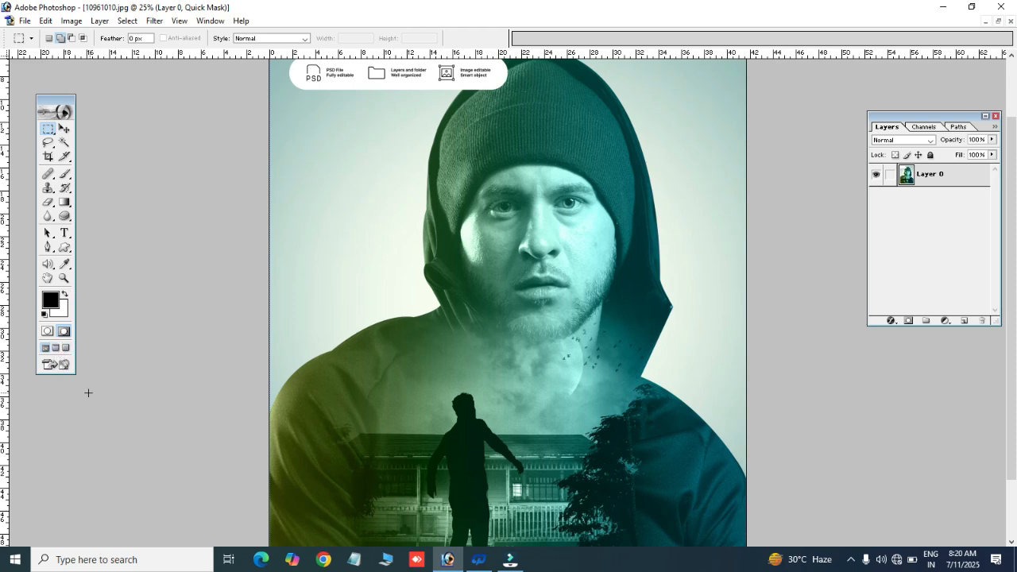
Step: Preview full screen mode with and without the menu bar, and restore the standard screen mode with the document window maximized
left_click(56, 348)
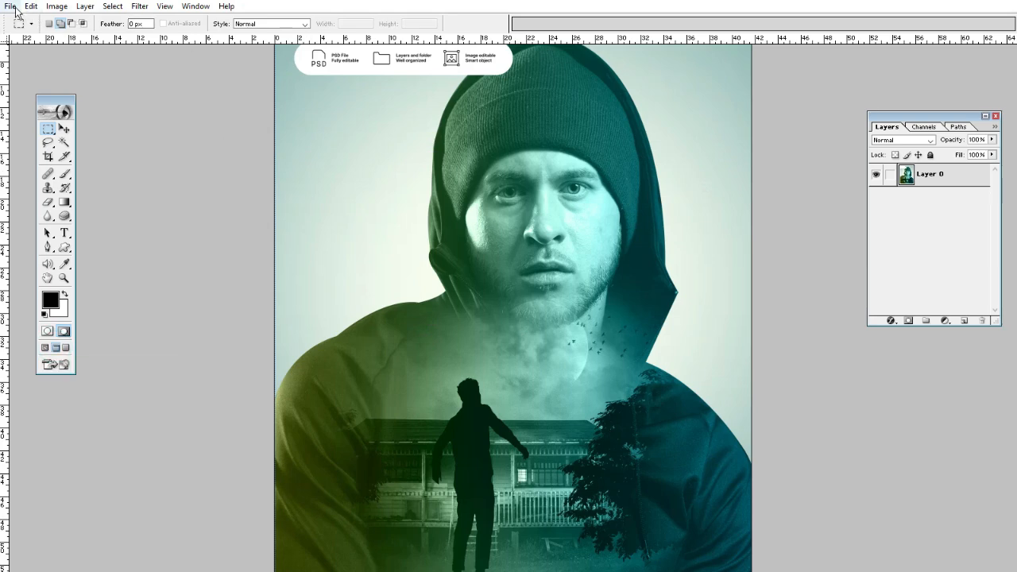
left_click(66, 350)
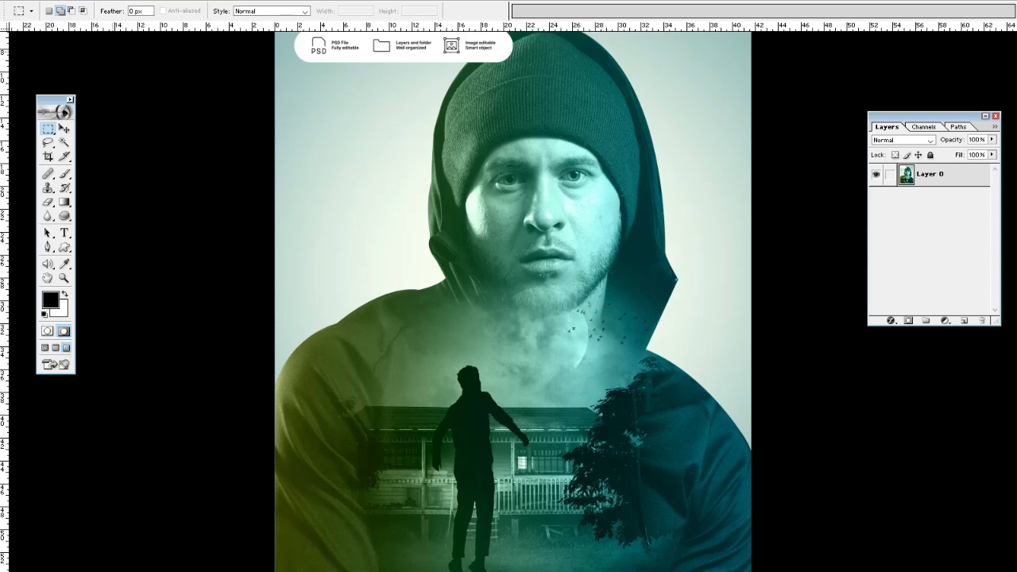
left_click(45, 352)
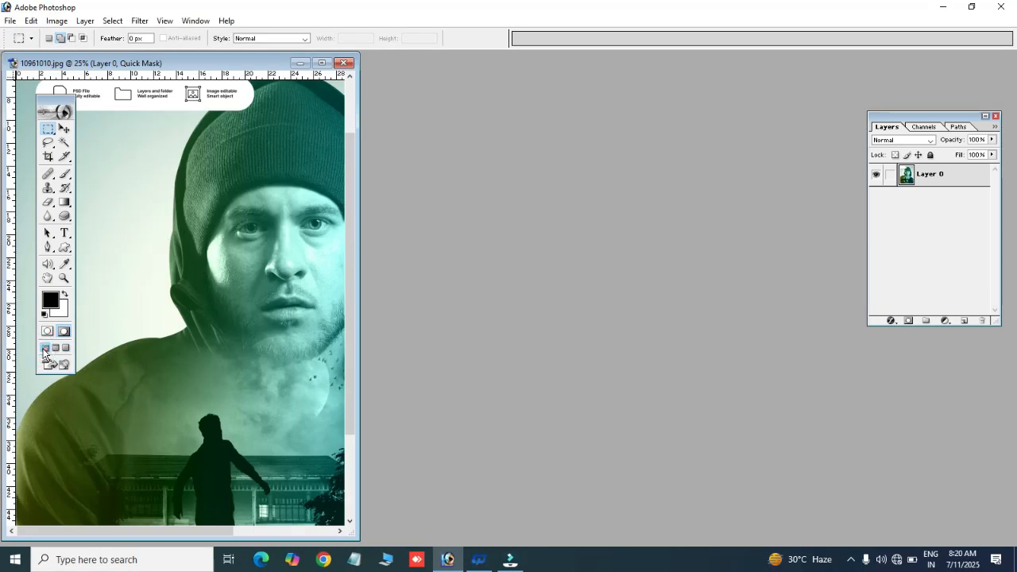
left_click_drag(215, 64, 513, 54)
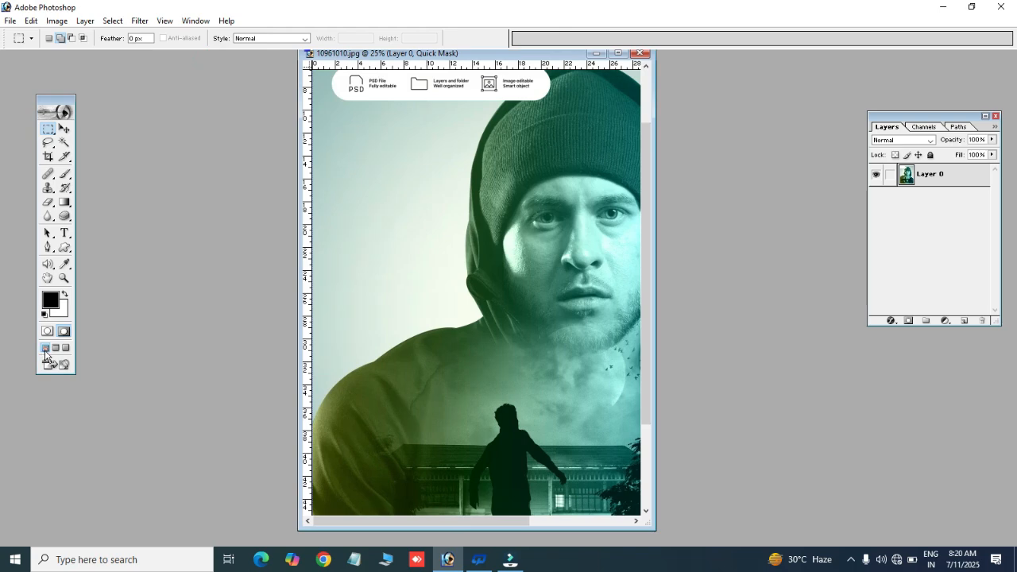
left_click(616, 53)
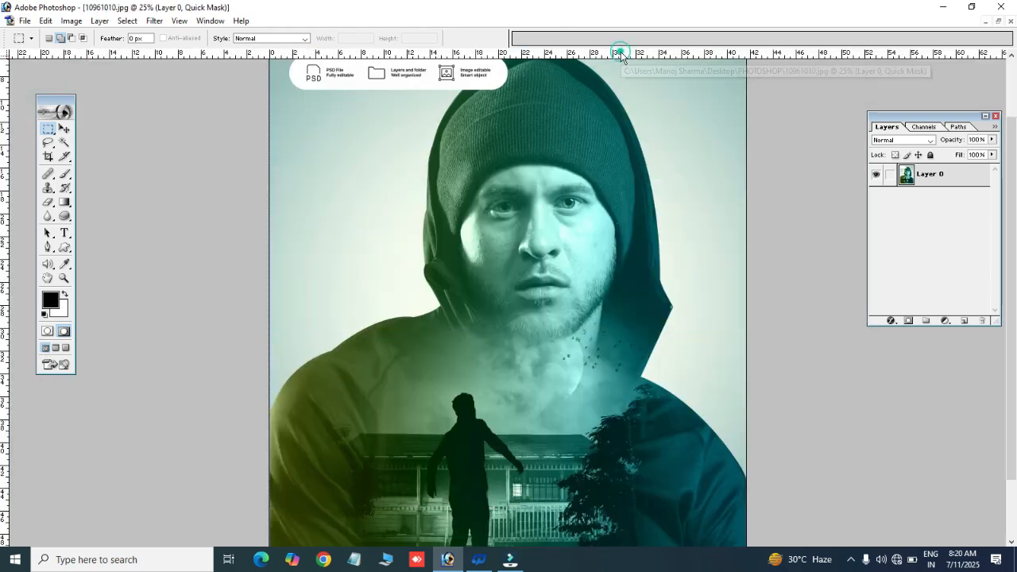
Step: Open the photo in Adobe ImageReady, switch to Photoshop and back, and close ImageReady
left_click(53, 368)
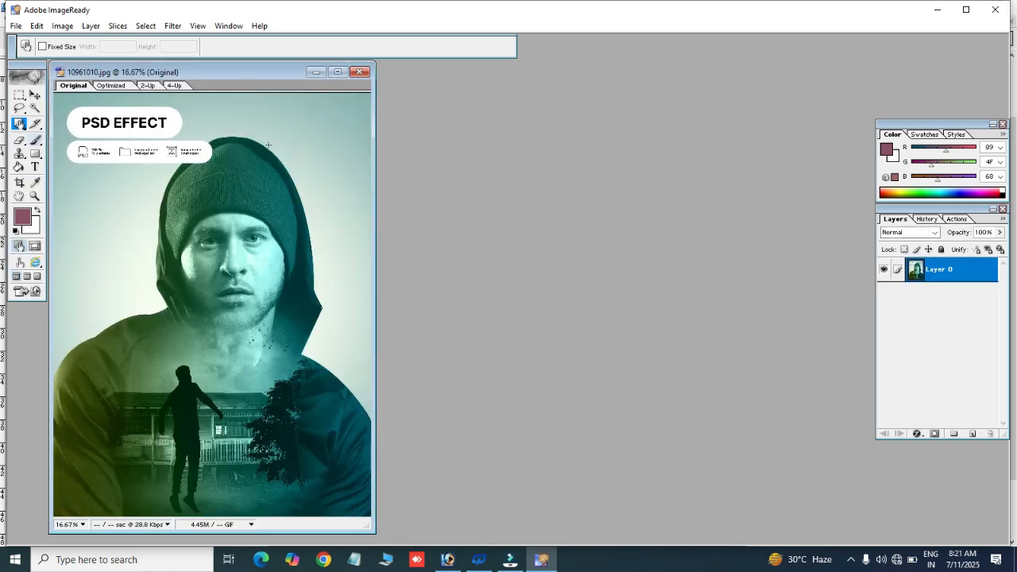
left_click_drag(239, 68, 409, 68)
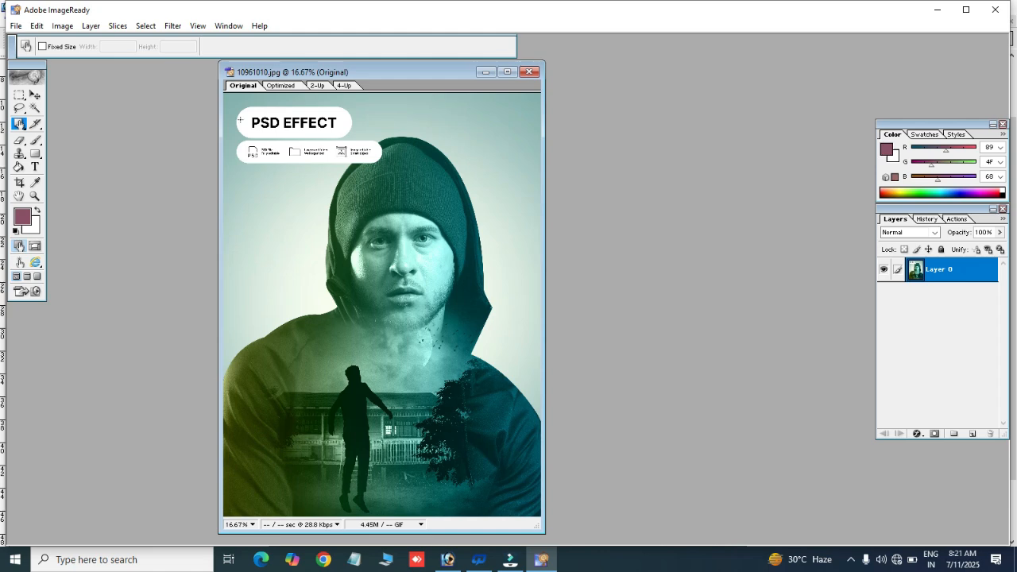
left_click(35, 291)
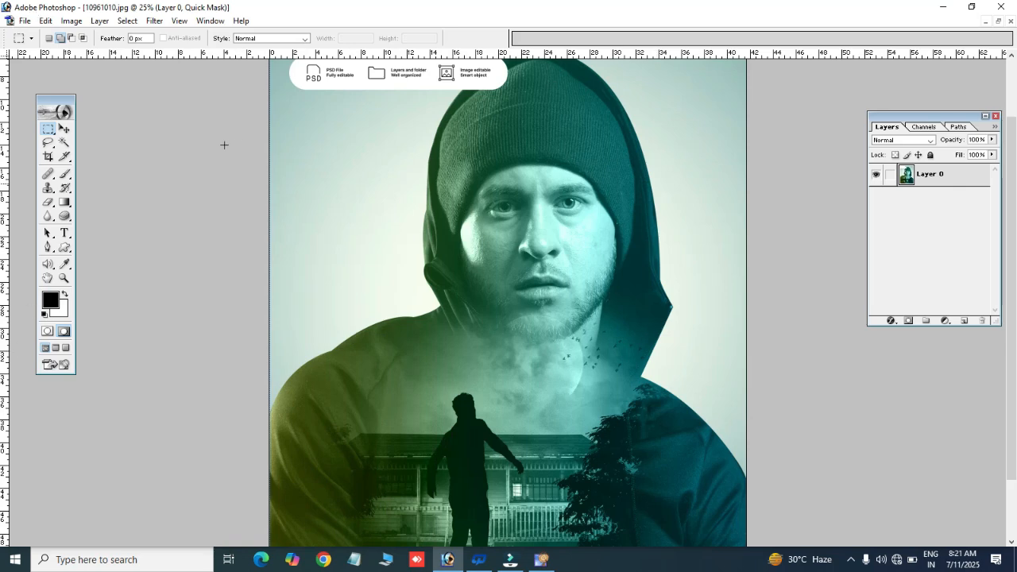
key("alt+Tab")
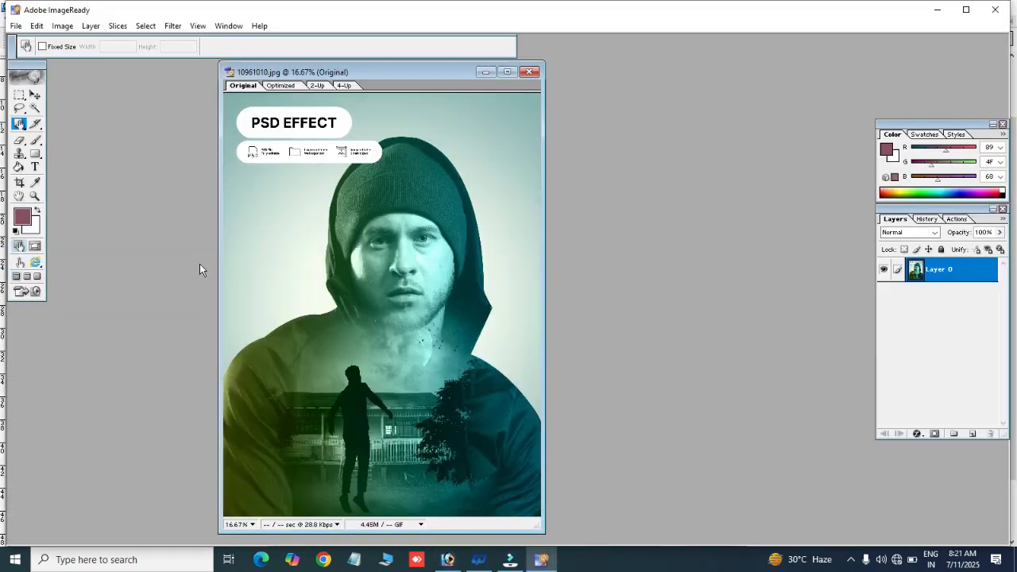
left_click(995, 10)
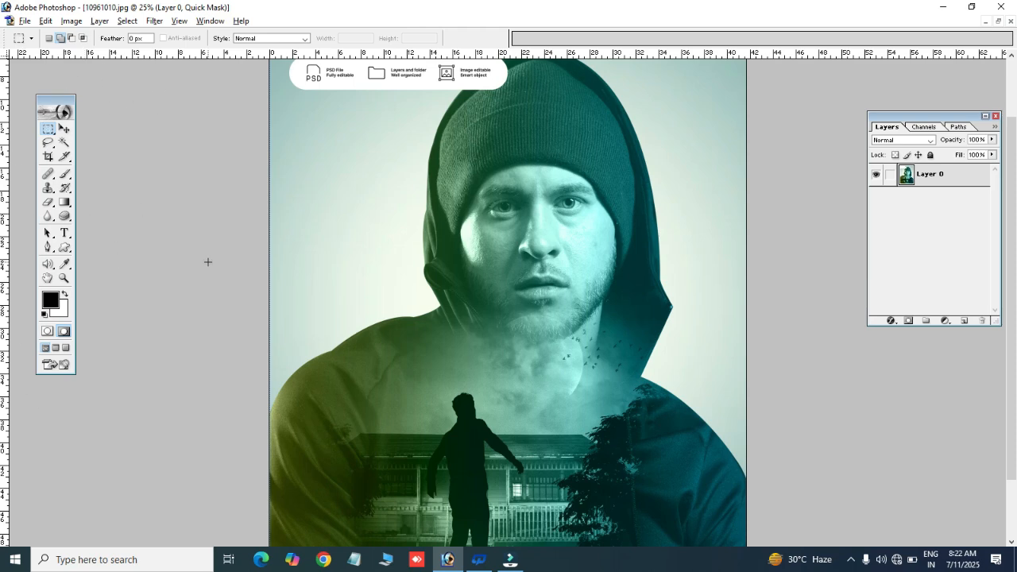
left_click(212, 23)
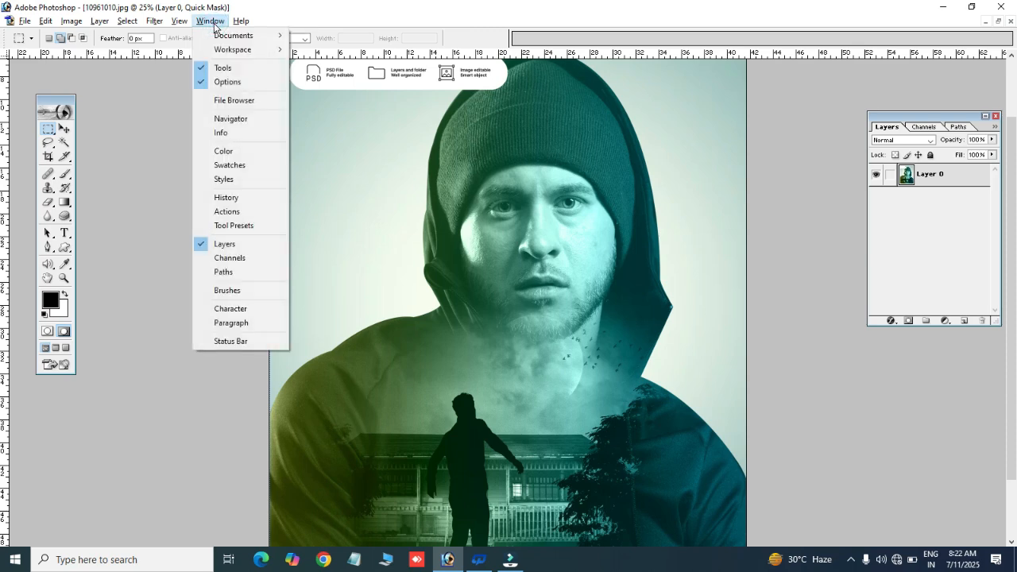
mouse_move(213, 41)
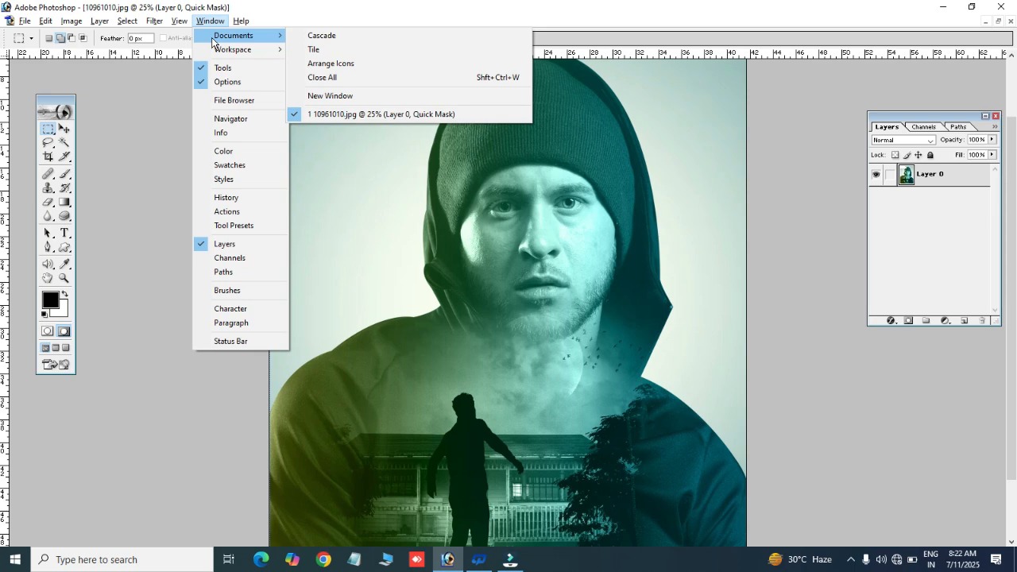
mouse_move(101, 22)
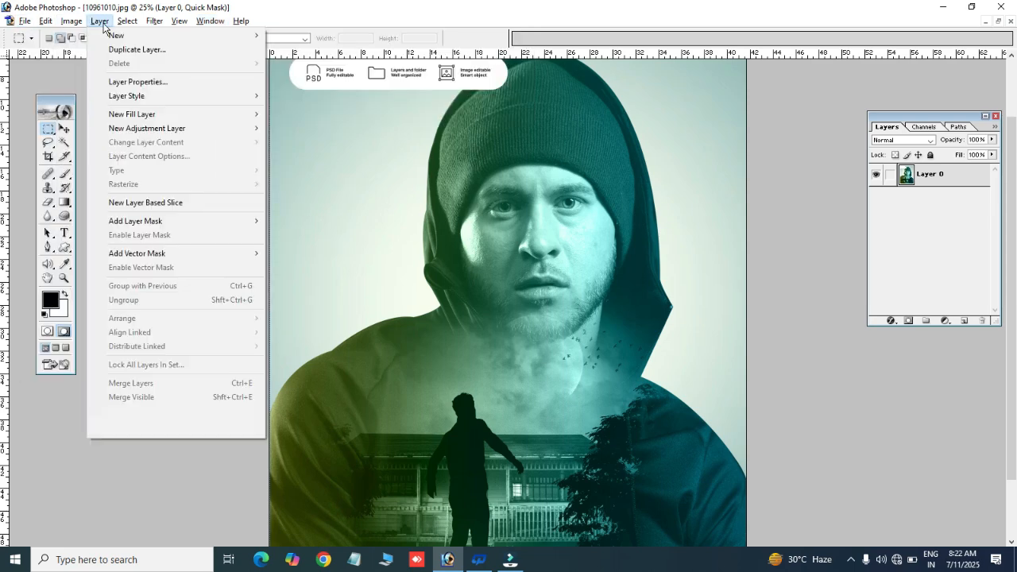
mouse_move(210, 21)
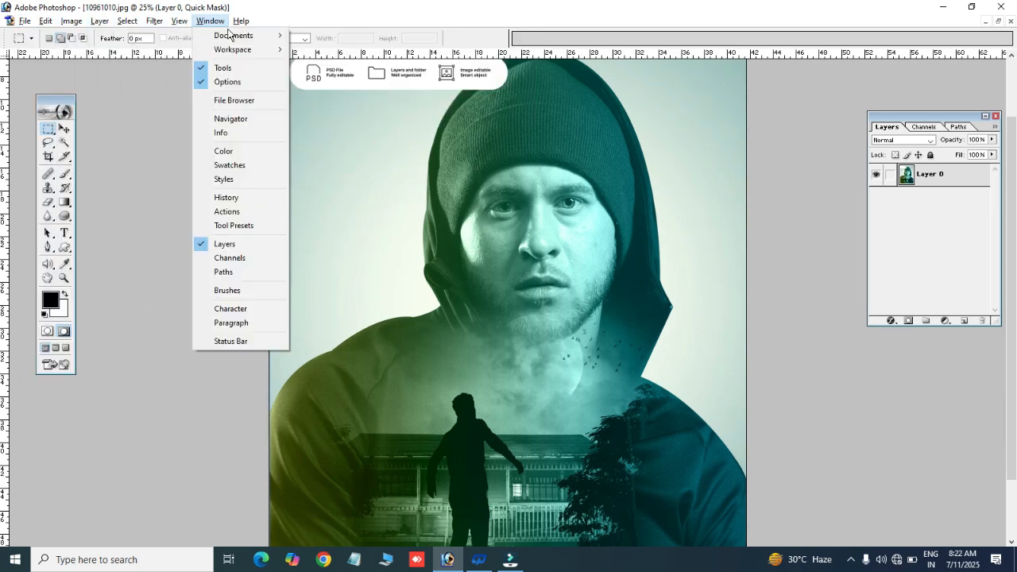
left_click(225, 22)
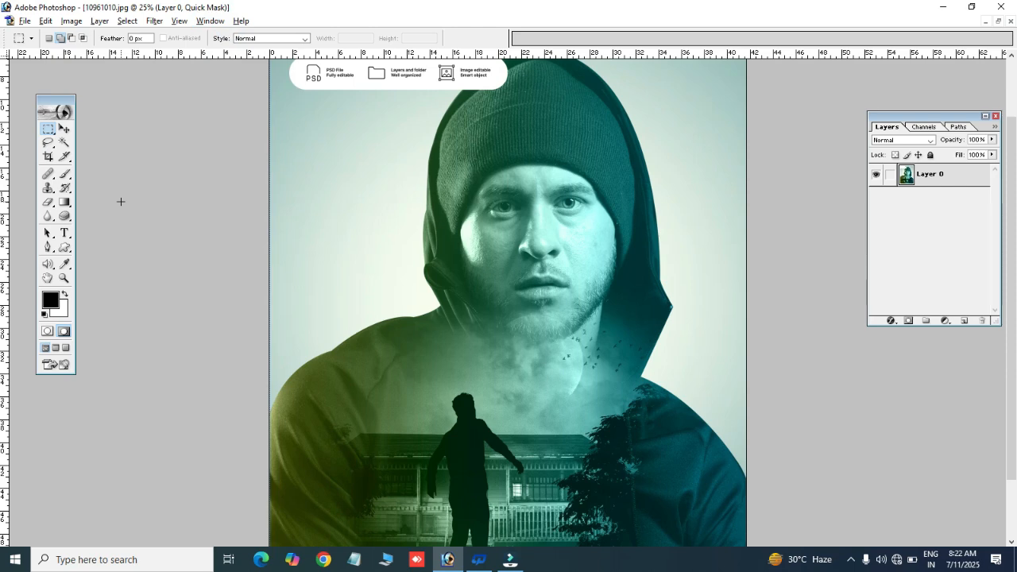